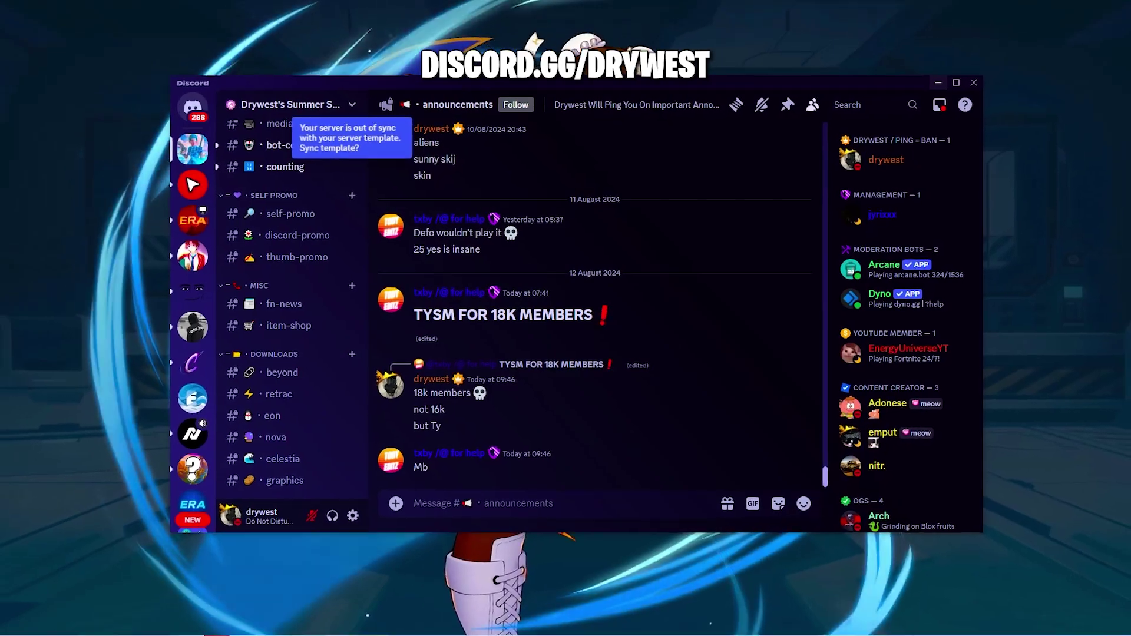
# Step: View the verify-here channel of the server and switch to the graphics channel in the Downloads category
pyautogui.scroll(-5, 258, 336)
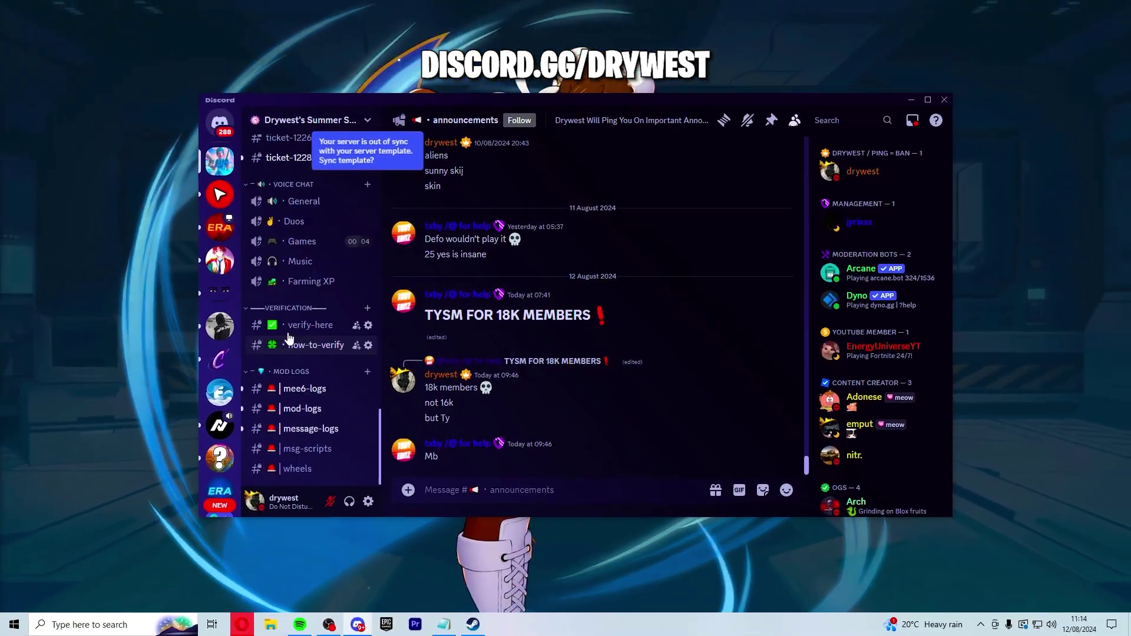
pyautogui.click(295, 327)
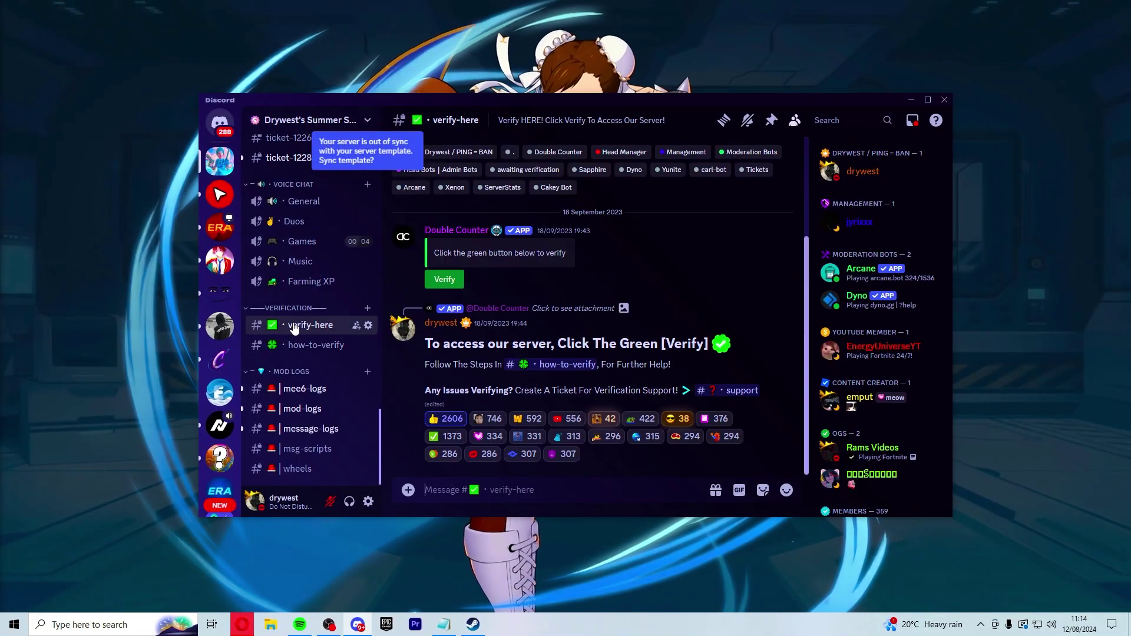
pyautogui.scroll(10, 301, 321)
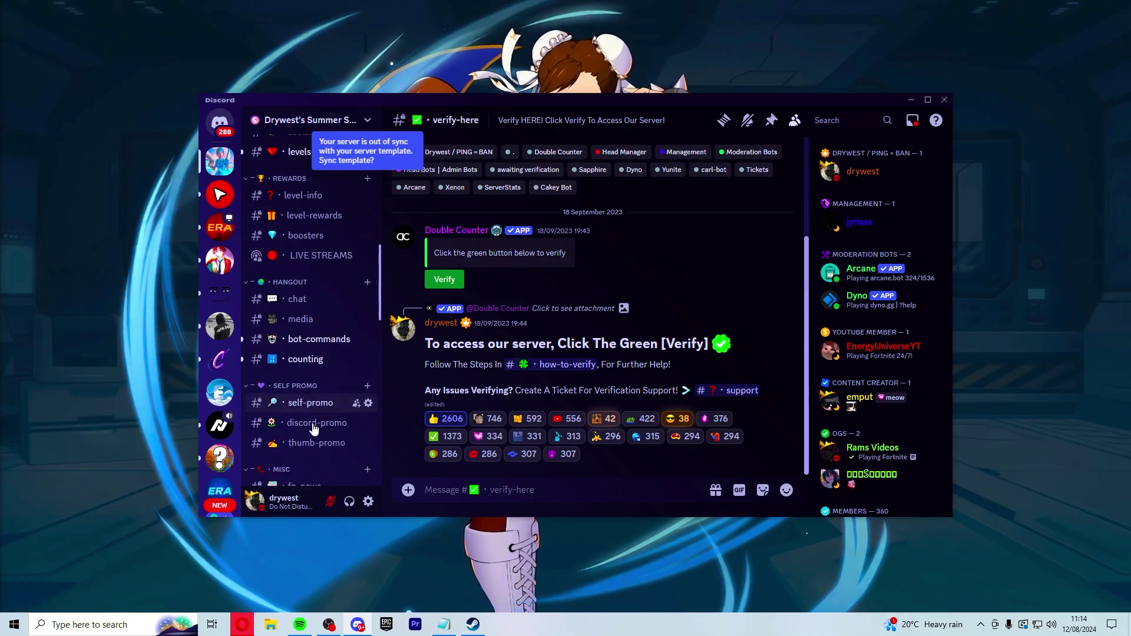
pyautogui.scroll(-5, 311, 305)
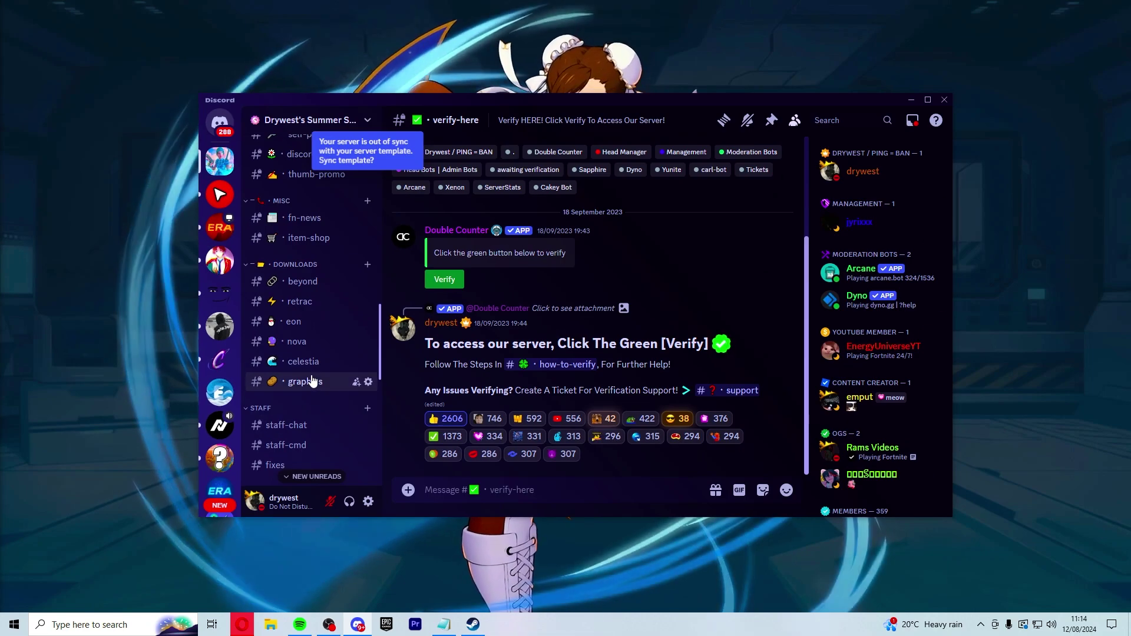
pyautogui.click(311, 381)
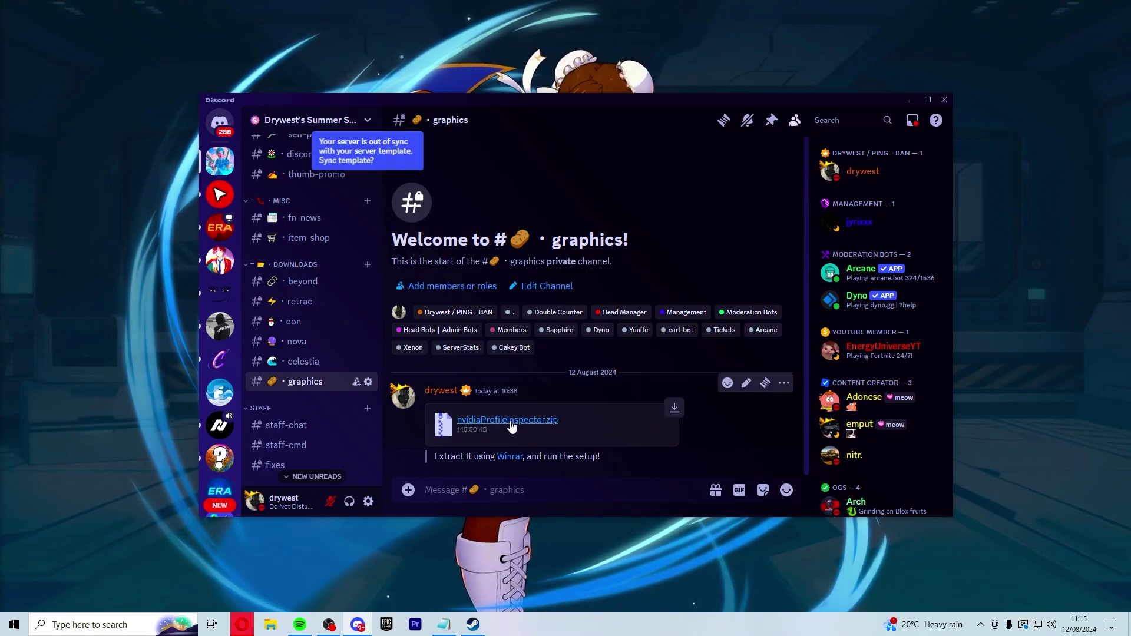
# Step: Download the nvidiaProfileInspector.zip attachment, choosing to continue despite the dangerous-download warning
pyautogui.click(501, 332)
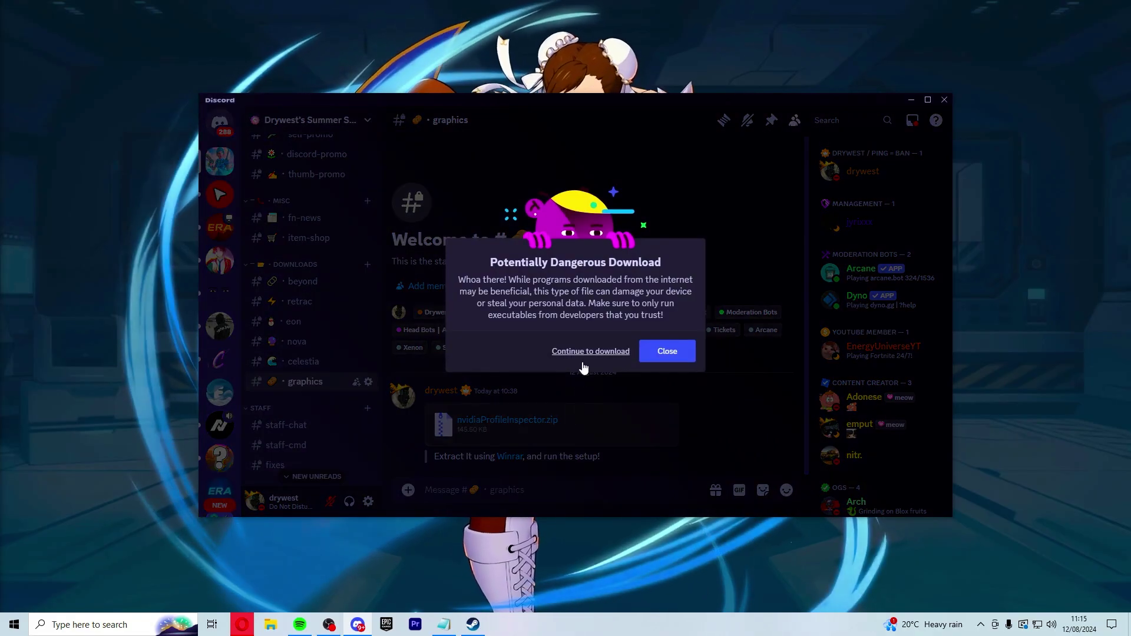
pyautogui.click(583, 352)
pyautogui.click(598, 386)
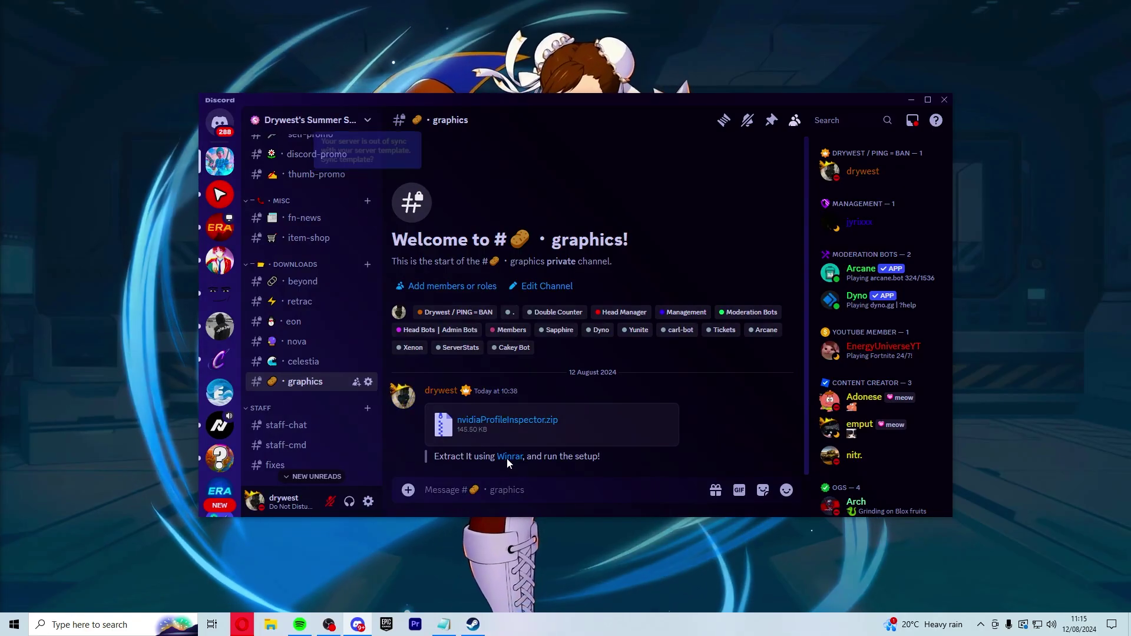
# Step: Follow the Winrar link to win-rar.com and install WinRAR 7.01 in C:\Program Files\WinRAR with the default associations and integration options
pyautogui.click(508, 457)
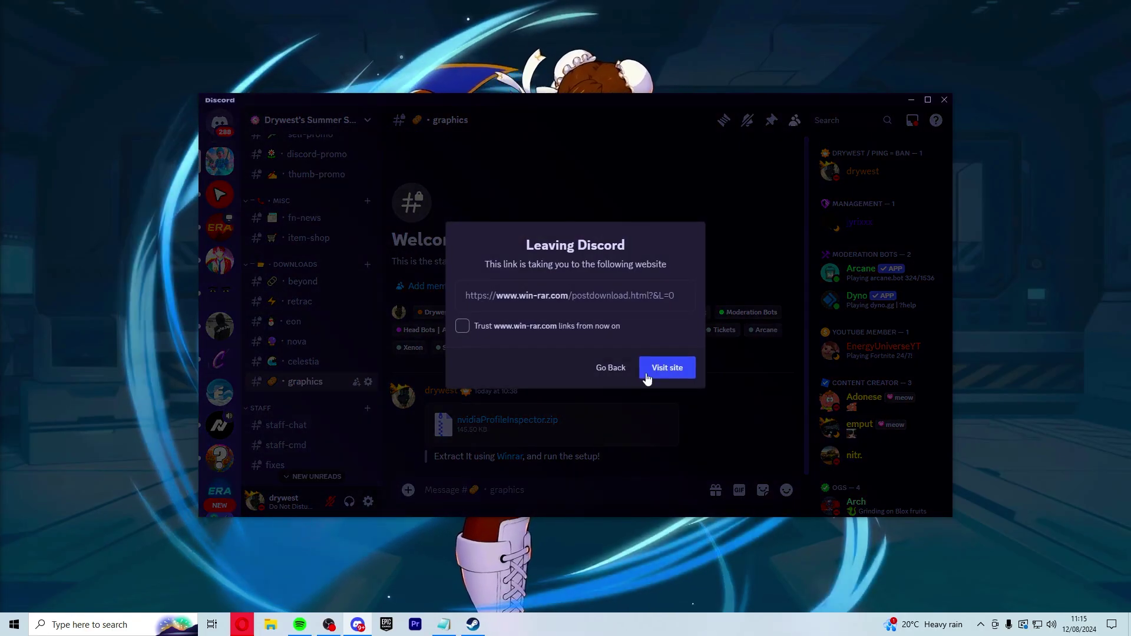
pyautogui.click(654, 374)
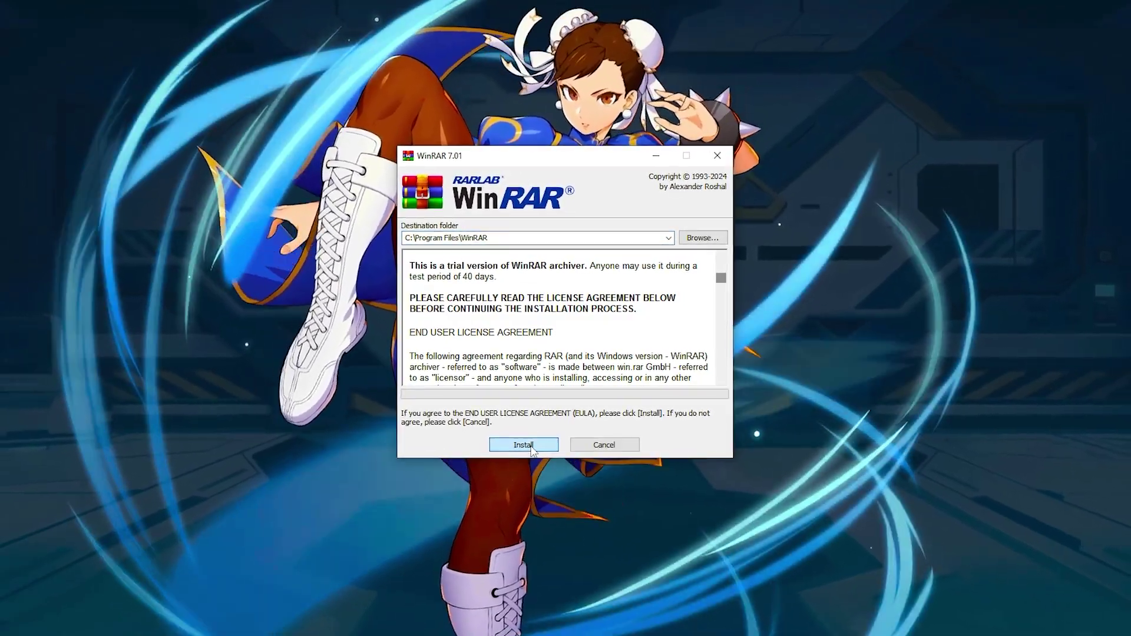
pyautogui.click(530, 450)
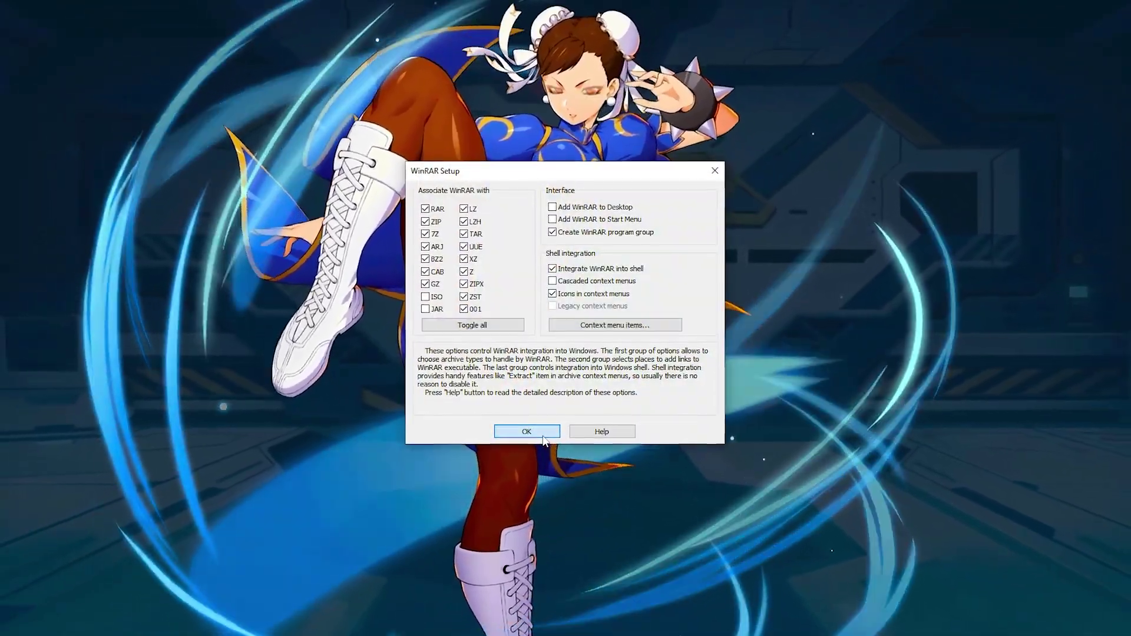
pyautogui.click(538, 434)
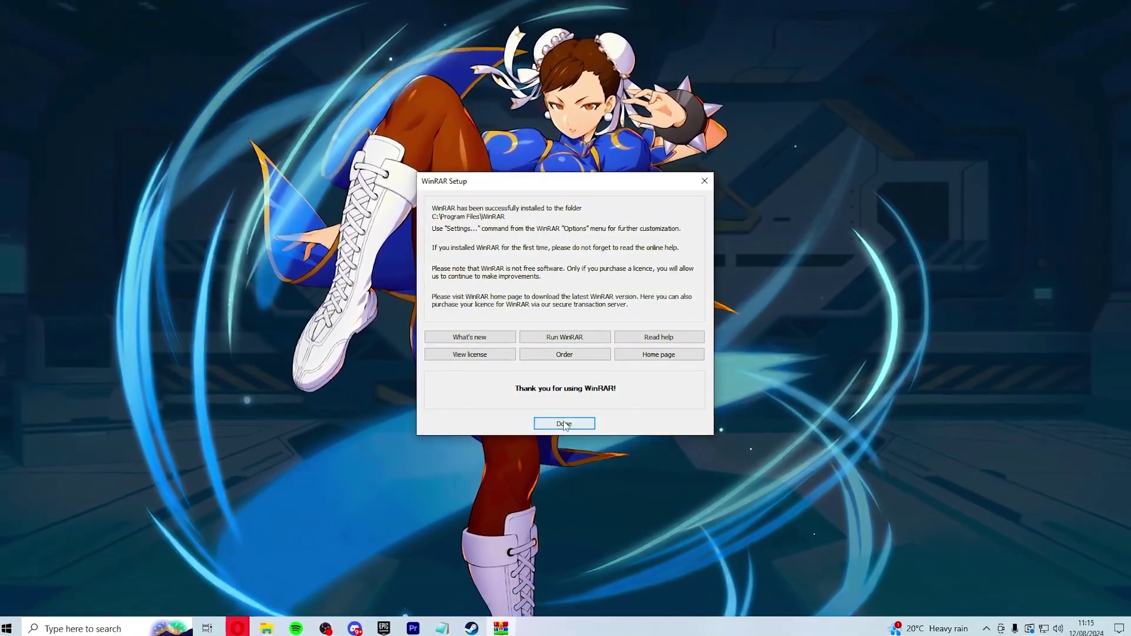
pyautogui.click(563, 425)
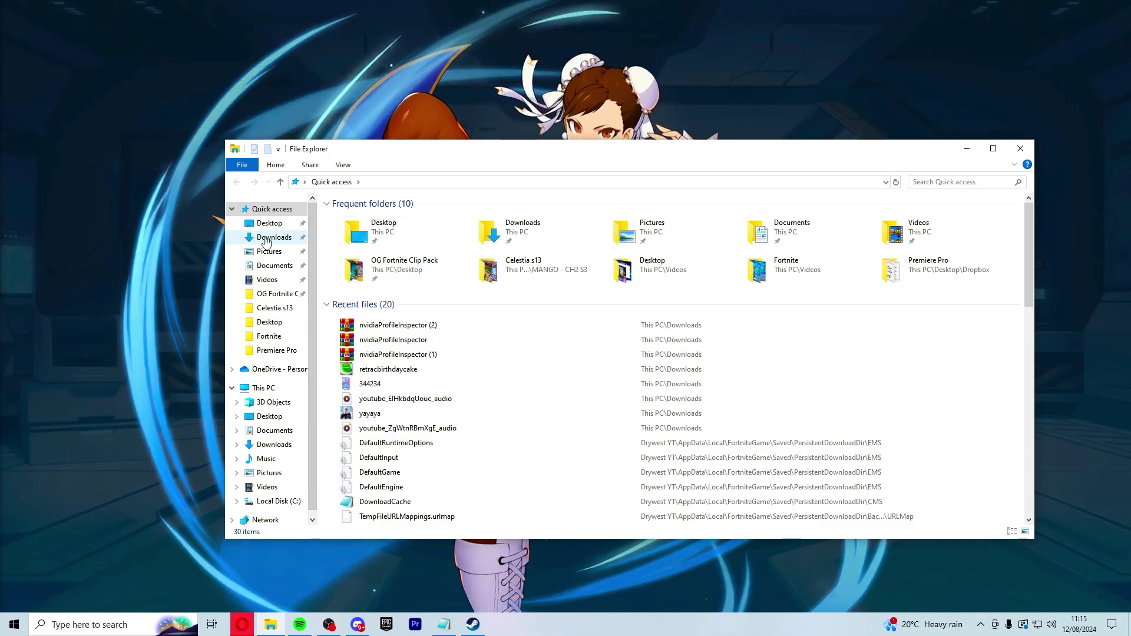
# Step: Open the nvidiaProfileInspector (3) archive from the Downloads folder in WinRAR and dismiss the extra WinRAR window
pyautogui.click(269, 238)
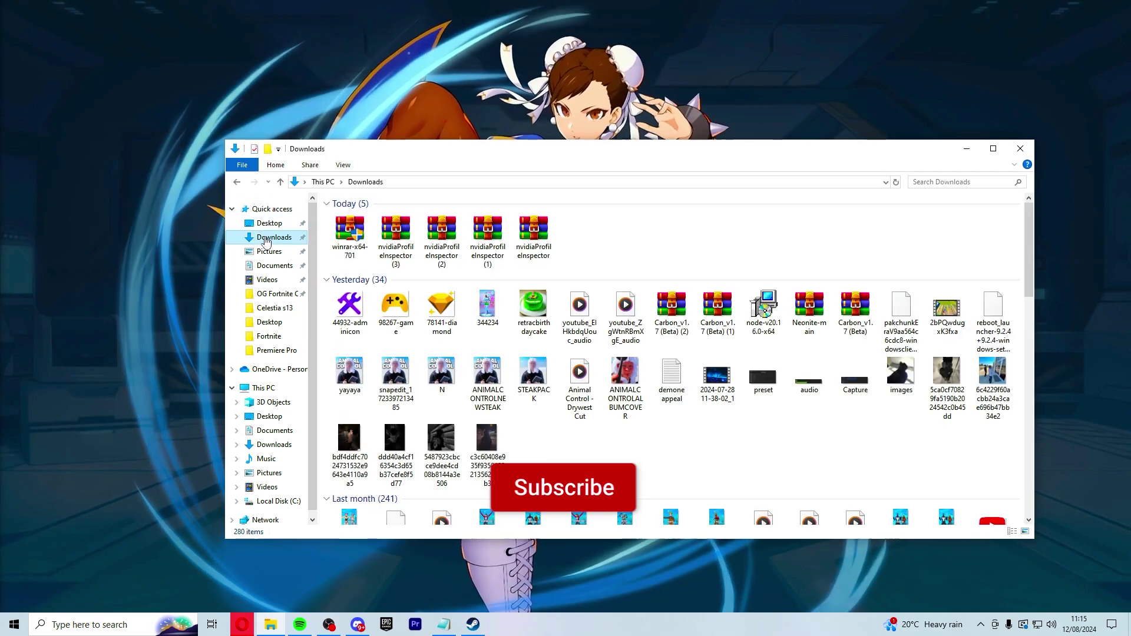
pyautogui.doubleClick(396, 238)
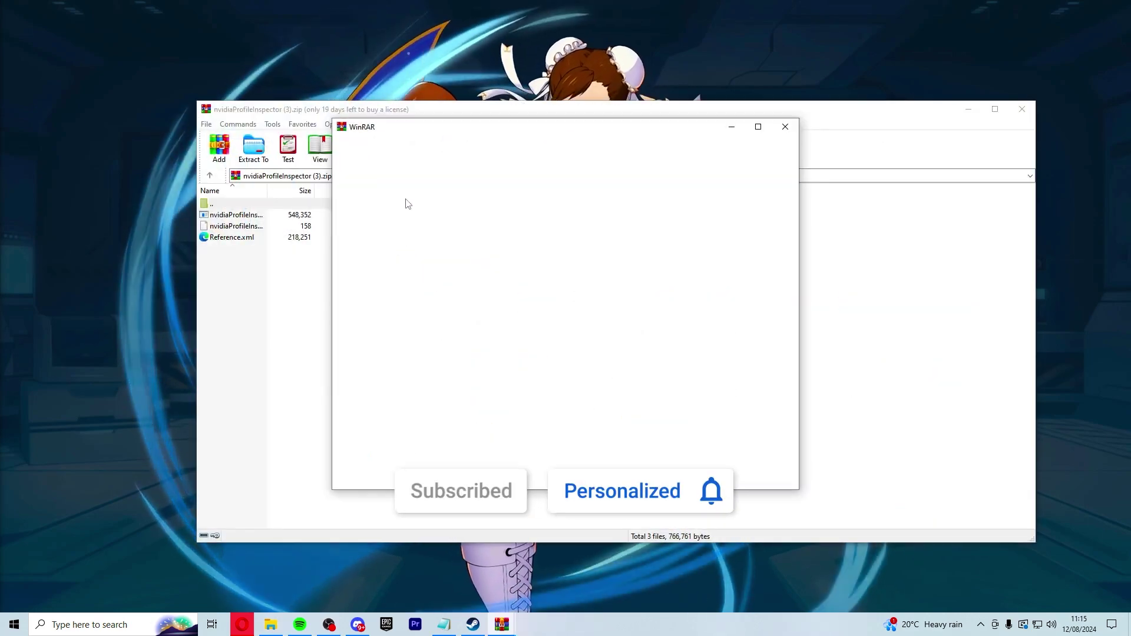
pyautogui.click(788, 126)
pyautogui.moveTo(747, 114); pyautogui.dragTo(763, 119)
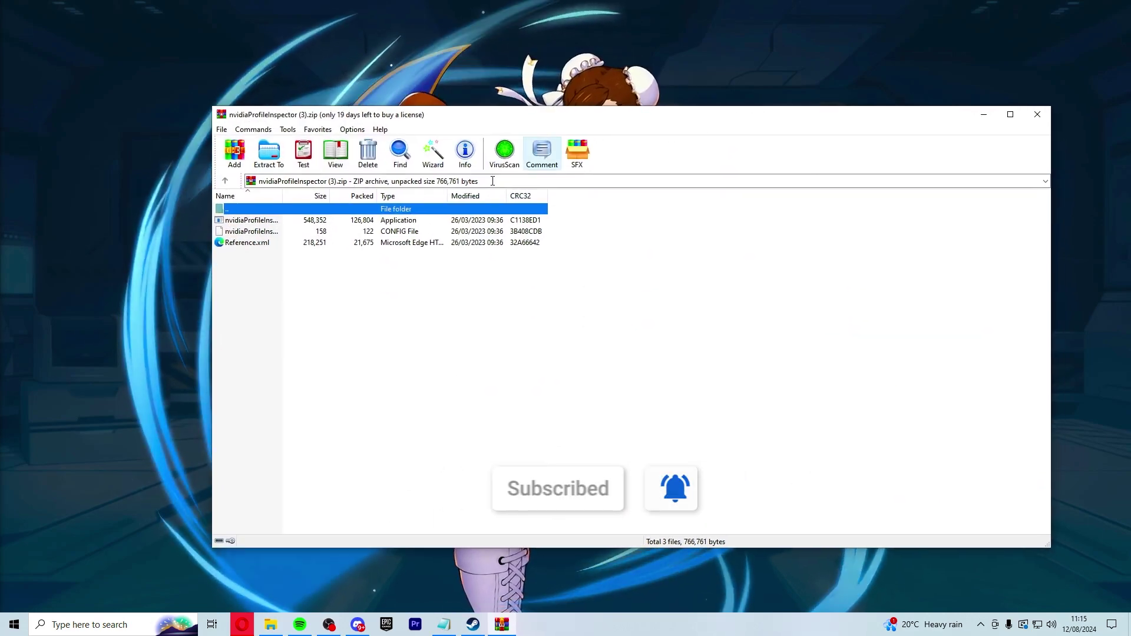
# Step: Extract the archive into an nvidiaProfileInspector (3) folder on the Desktop and close the archive and Downloads windows
pyautogui.click(433, 153)
pyautogui.click(634, 411)
pyautogui.click(1037, 115)
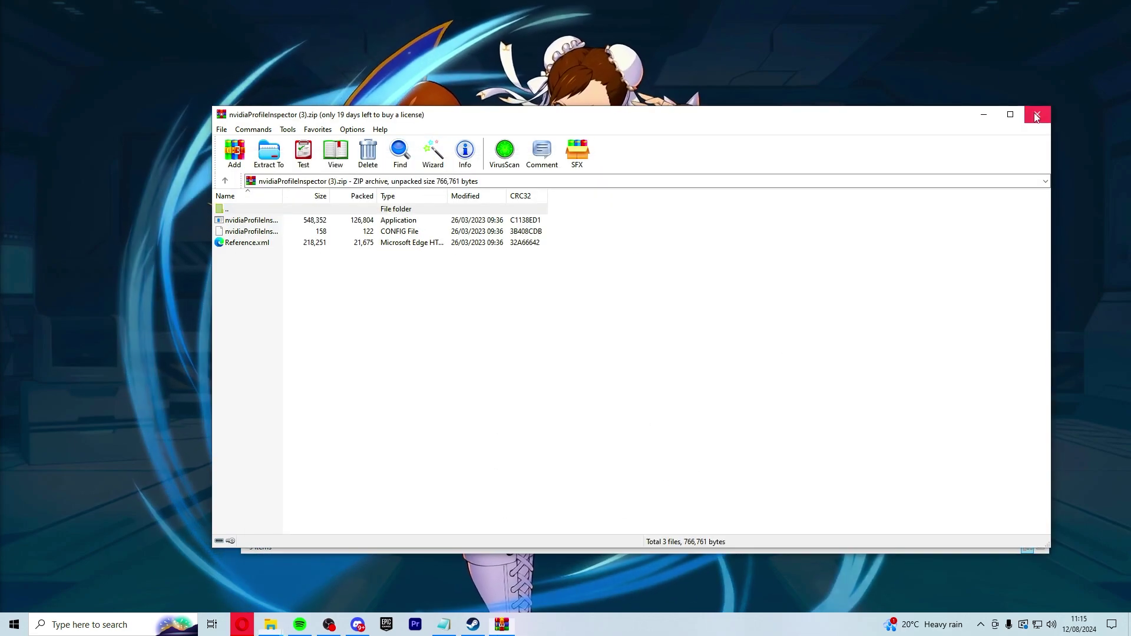
pyautogui.moveTo(832, 168); pyautogui.dragTo(818, 203)
pyautogui.click(1021, 149)
pyautogui.moveTo(645, 213); pyautogui.dragTo(650, 171)
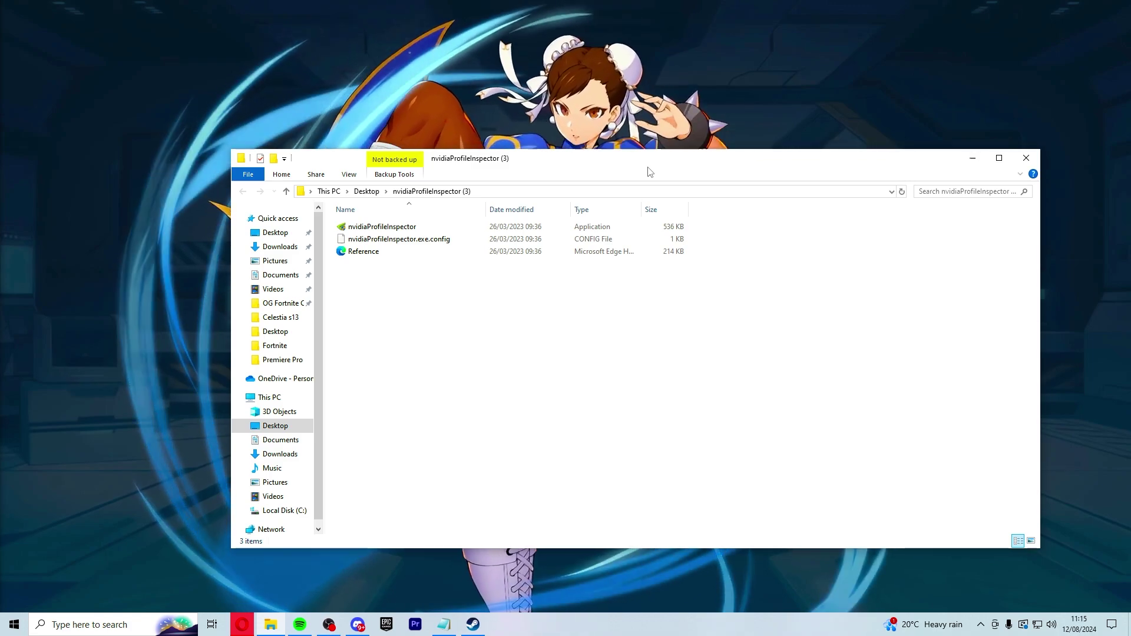
# Step: Launch the extracted nvidiaProfileInspector application, maximize its window and load the Fortnite profile
pyautogui.click(418, 230)
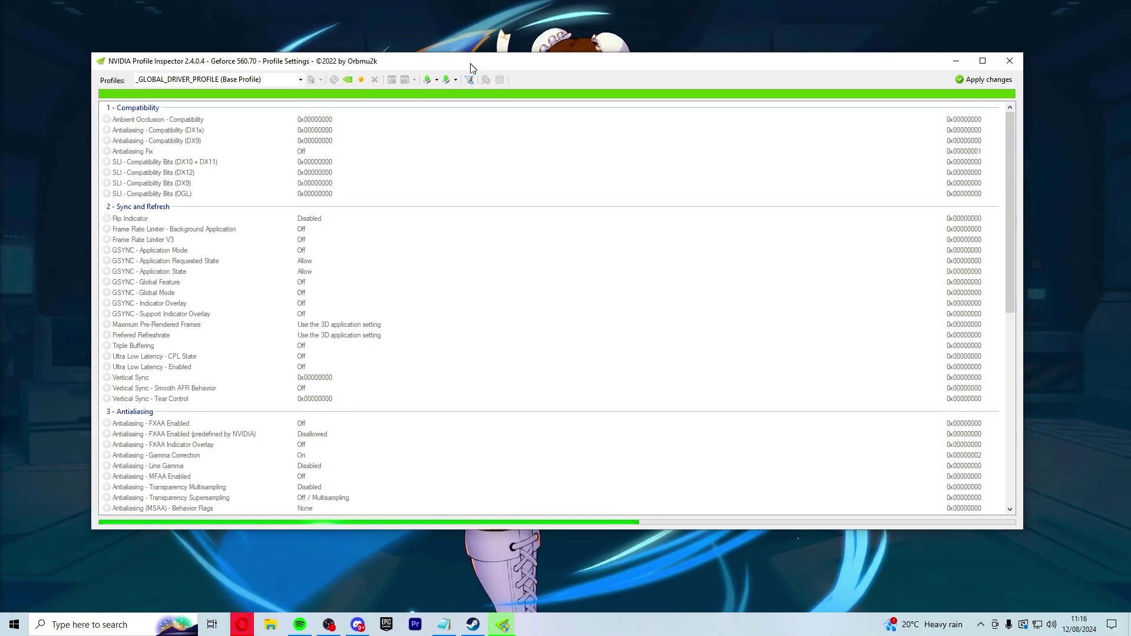
pyautogui.click(1018, 60)
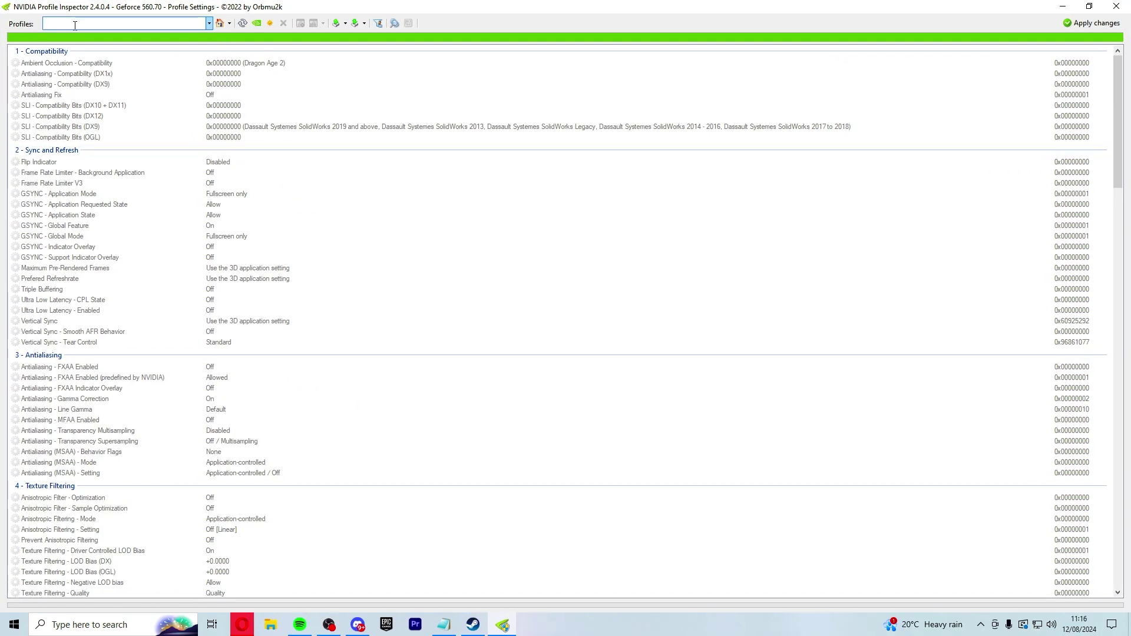
pyautogui.write('Fort')
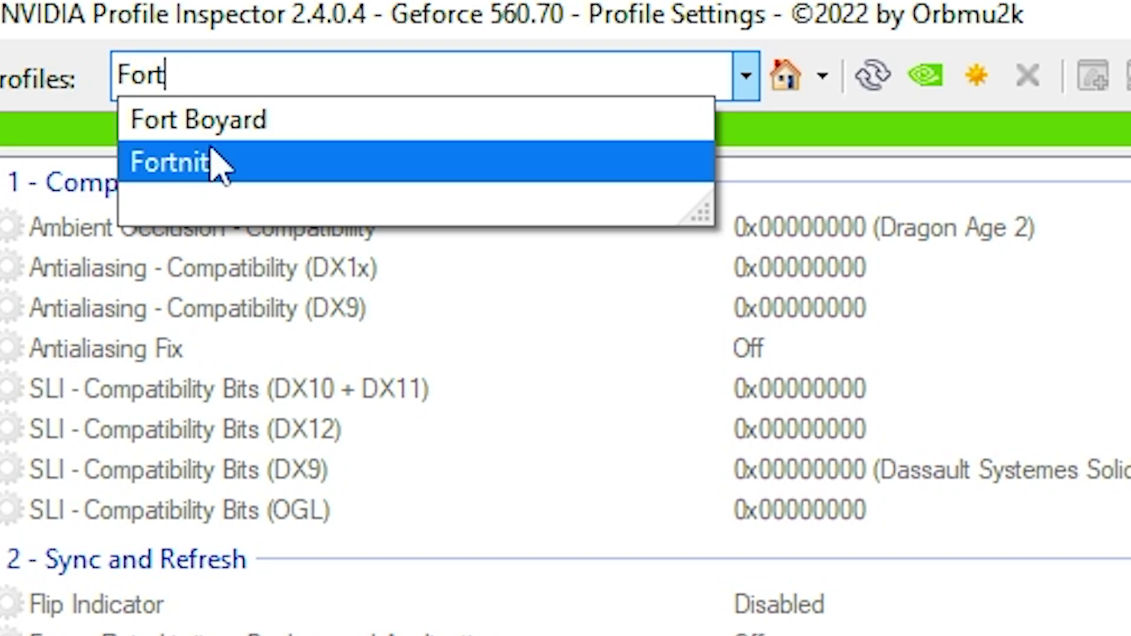
pyautogui.click(177, 171)
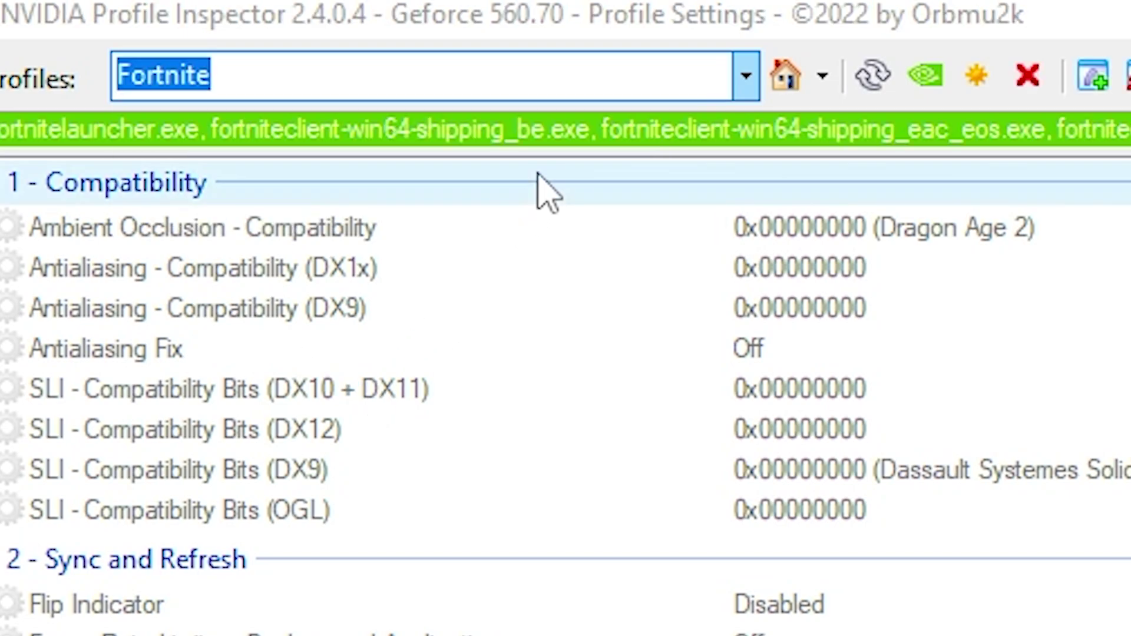
# Step: Set Antialiasing - Transparency Supersampling to 0x00000008 AA_MODE_REPLAY_MODE_ALL in the Fortnite profile
pyautogui.scroll(-7, 545, 354)
pyautogui.scroll(10, 546, 354)
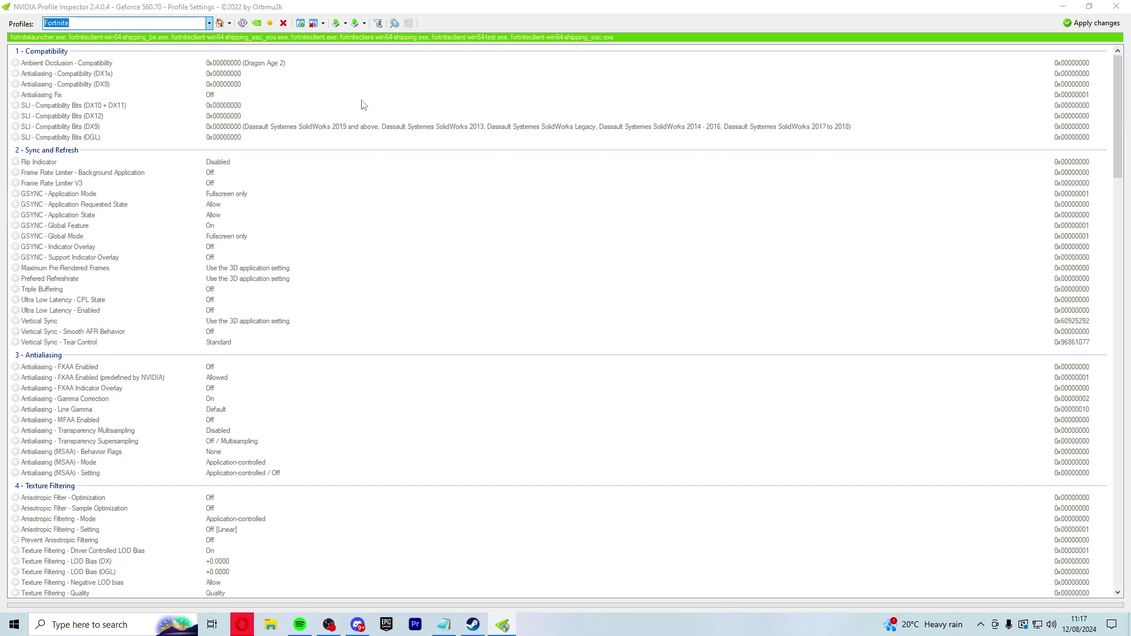
pyautogui.click(364, 84)
pyautogui.scroll(-1, 189, 159)
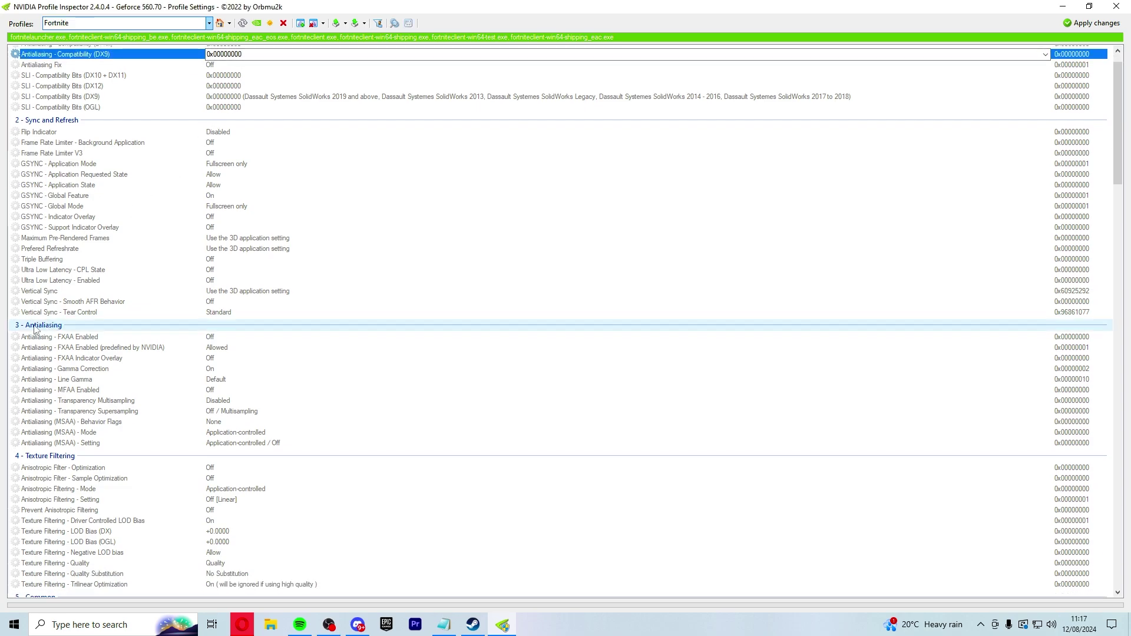
pyautogui.click(155, 393)
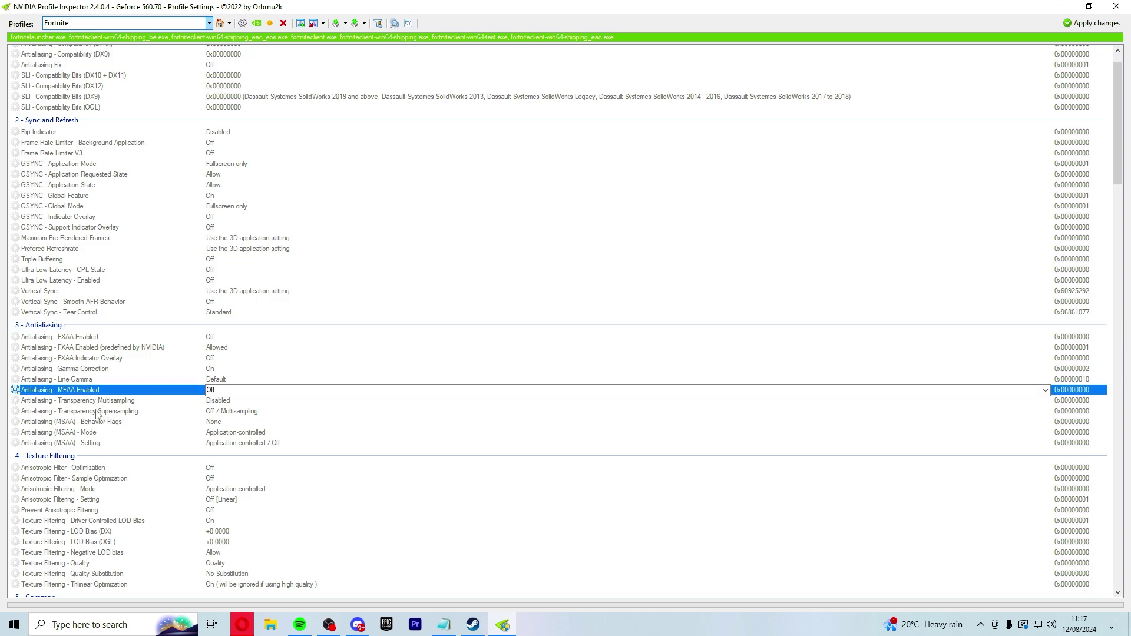
pyautogui.click(98, 403)
pyautogui.click(190, 414)
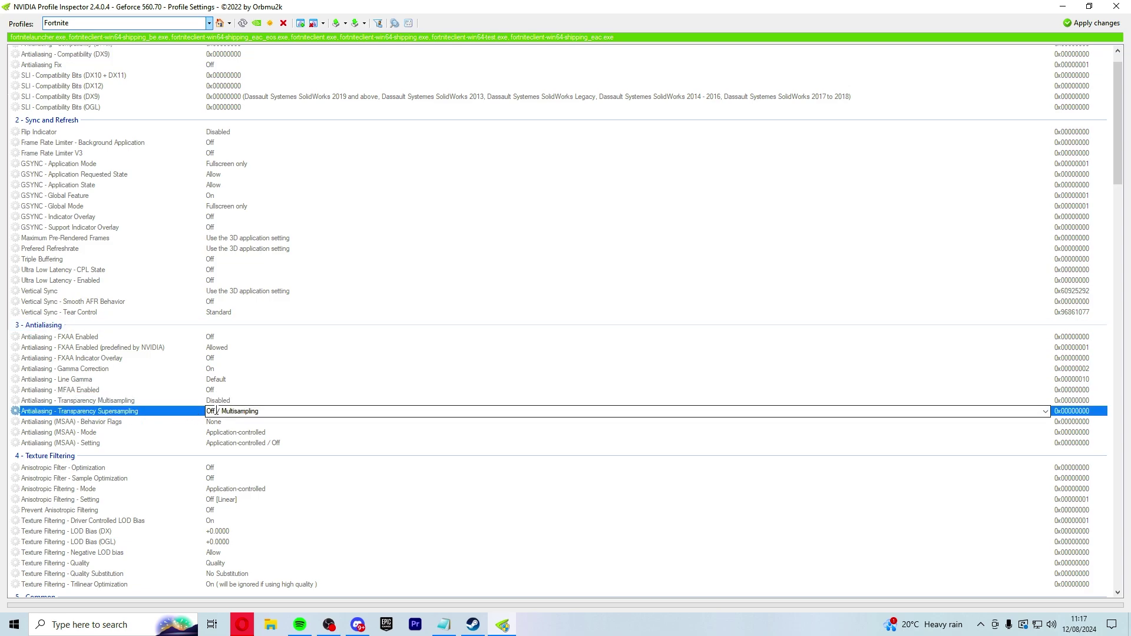
pyautogui.click(1046, 412)
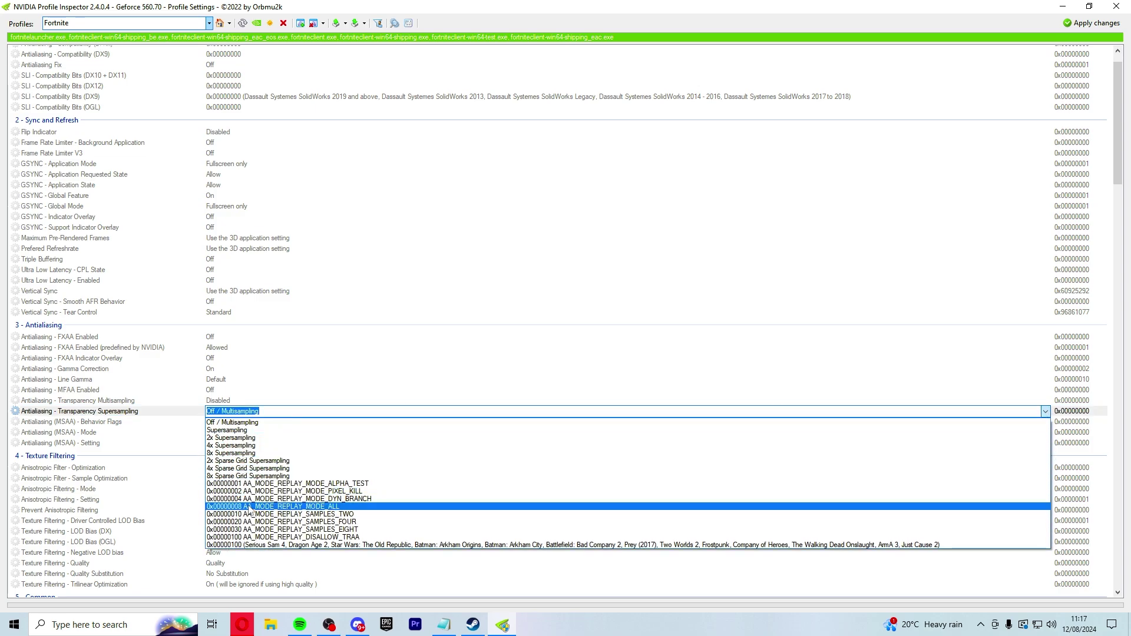
pyautogui.click(326, 508)
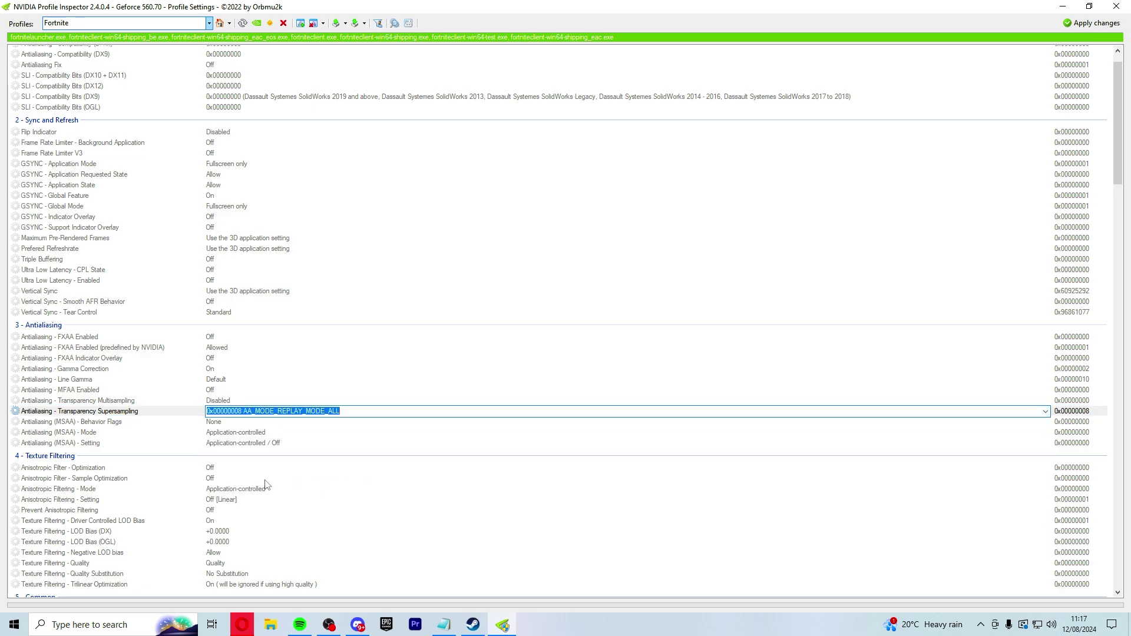
# Step: Set Texture Filtering - Driver Controlled LOD Bias to Off
pyautogui.scroll(-4, 199, 306)
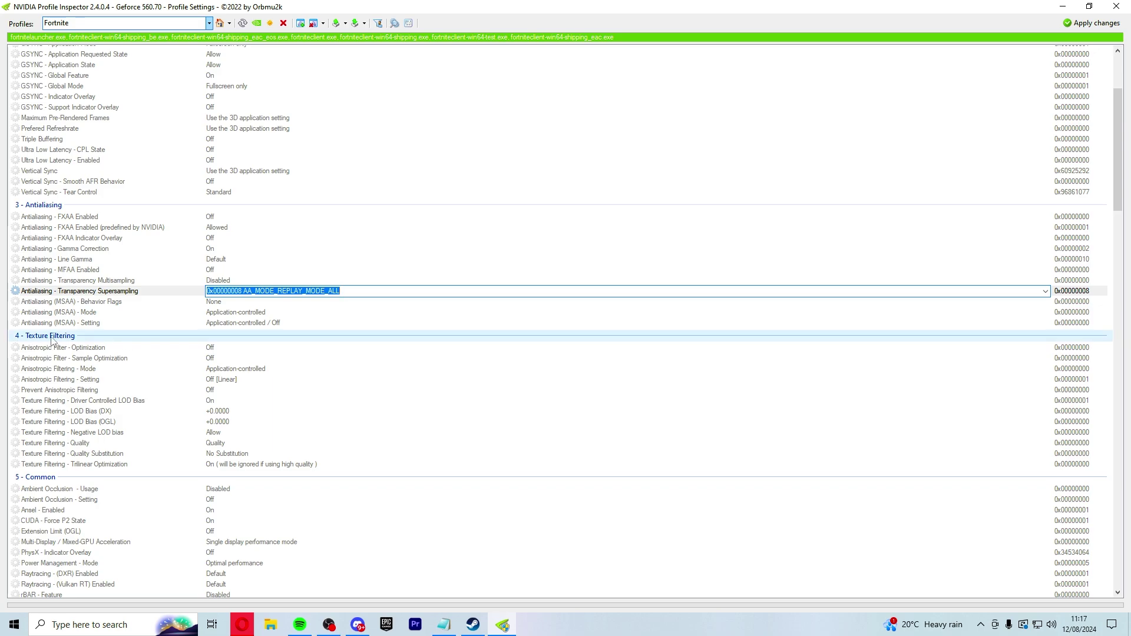
pyautogui.click(37, 403)
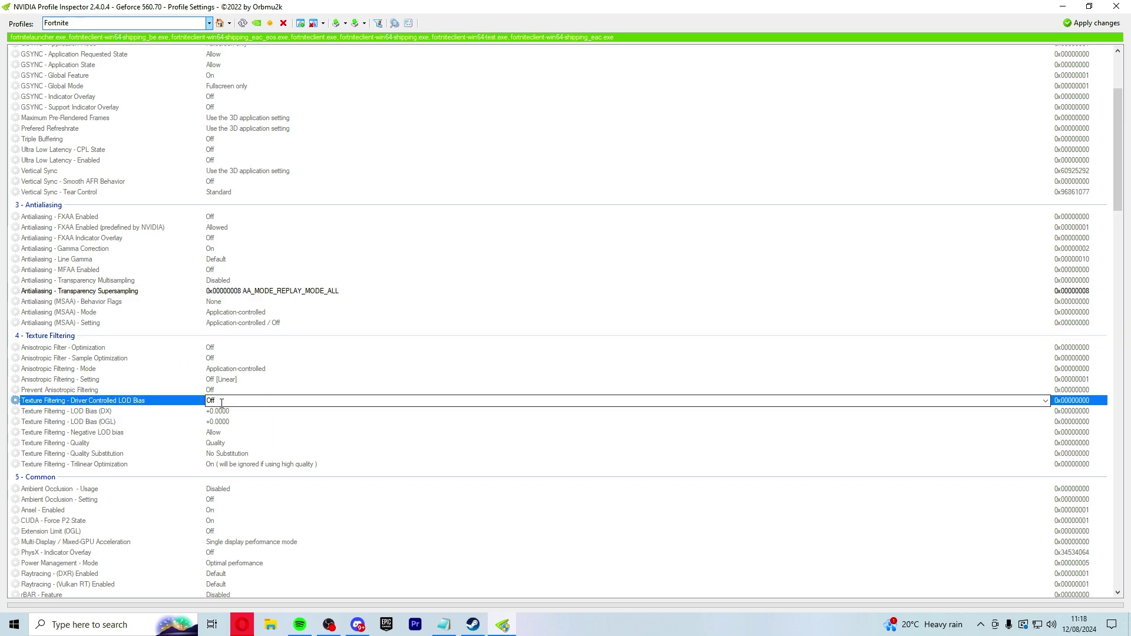
pyautogui.click(613, 432)
pyautogui.click(772, 401)
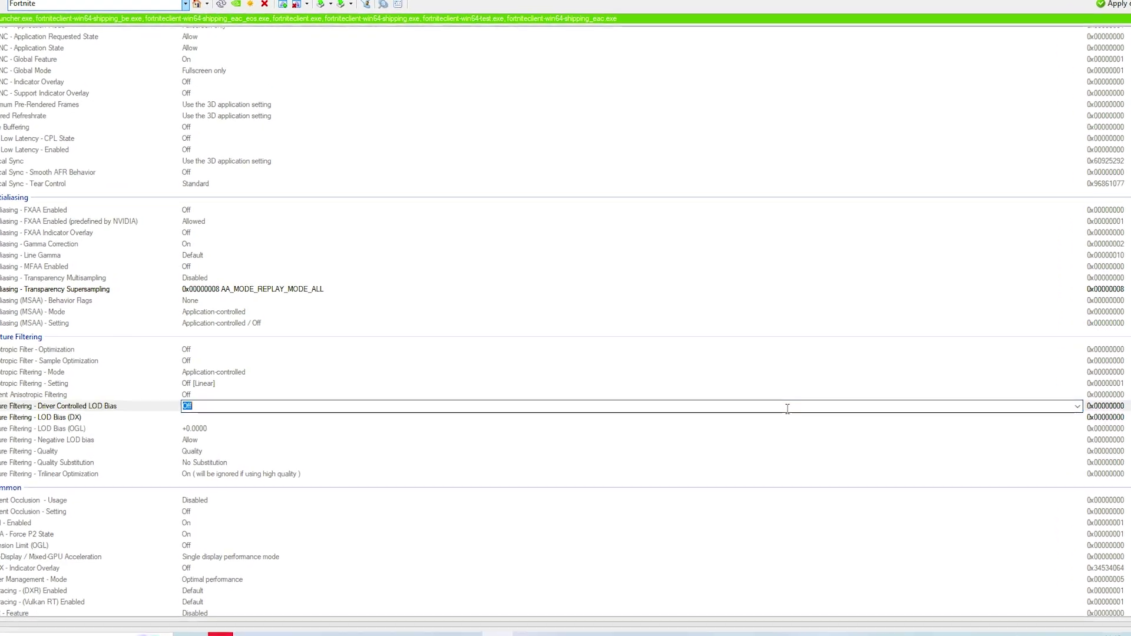
# Step: Set Texture Filtering - LOD Bias (DX) to +3.0000
pyautogui.click(766, 410)
pyautogui.click(1088, 420)
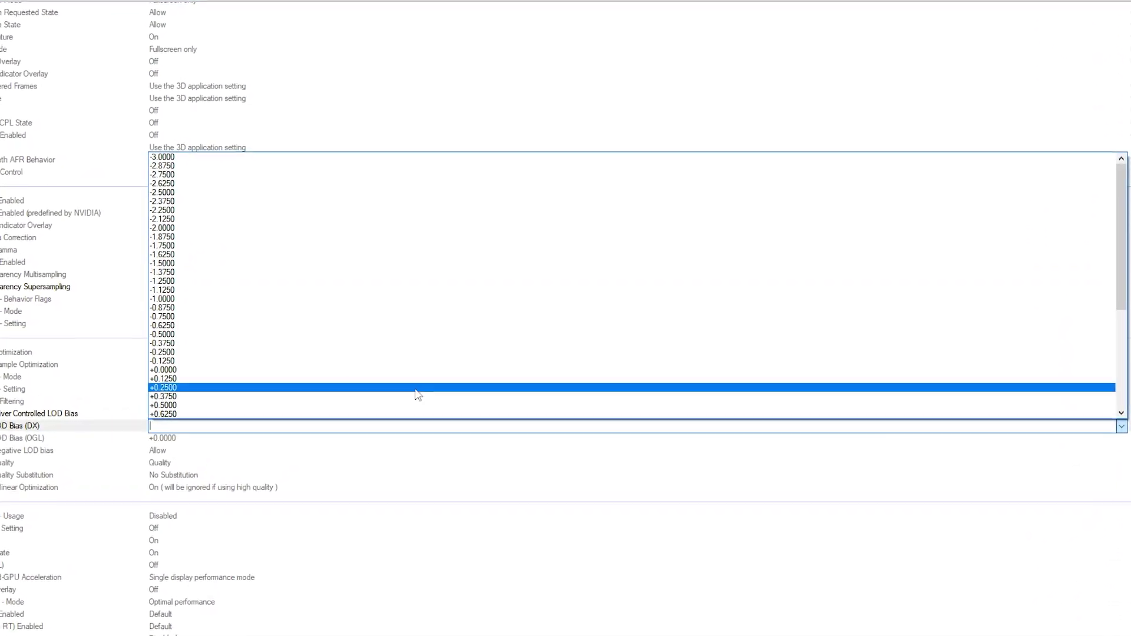
pyautogui.scroll(-2, 232, 383)
pyautogui.click(155, 405)
# Step: Set Texture Filtering - LOD Bias (OGL) to +3.0000
pyautogui.click(182, 440)
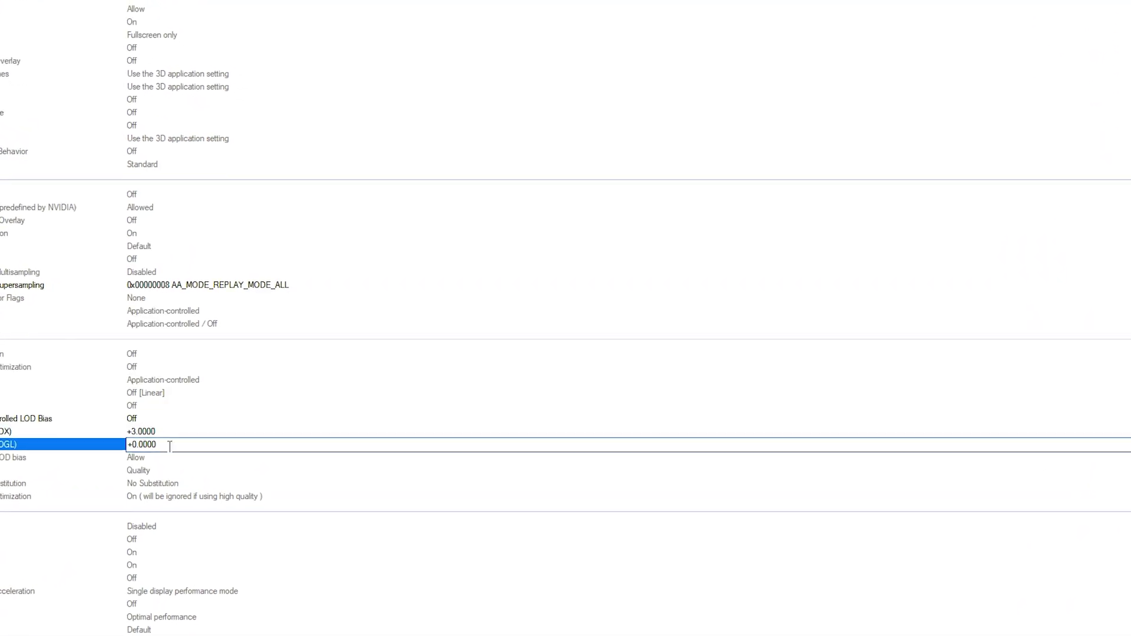
pyautogui.click(1126, 442)
pyautogui.scroll(-6, 378, 282)
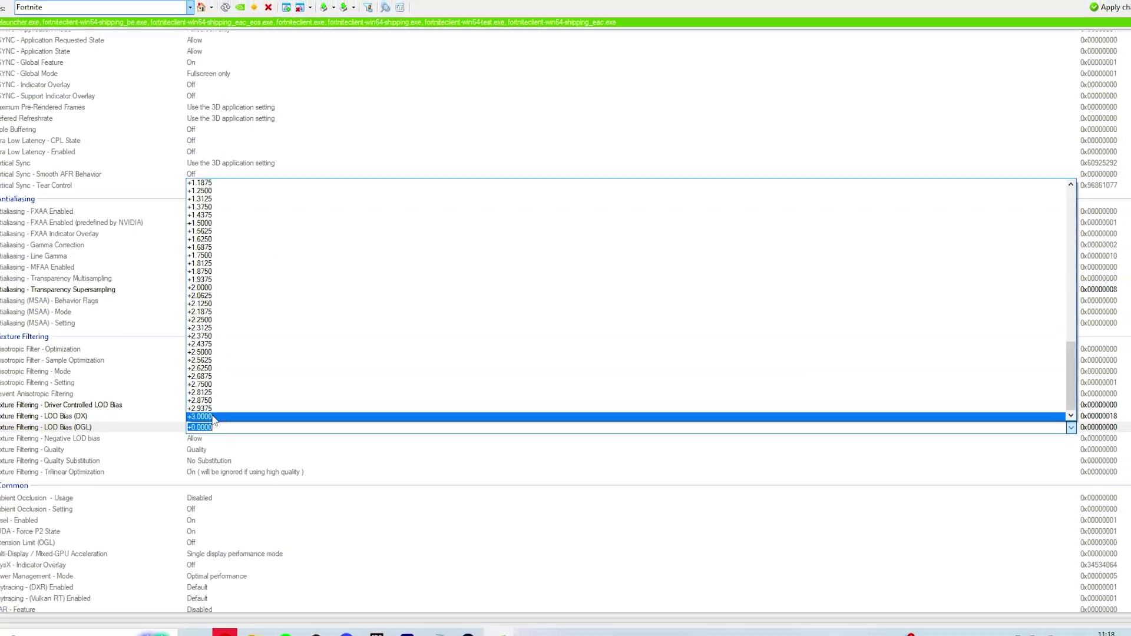
pyautogui.click(213, 417)
# Step: Set Texture Filtering - Negative LOD bias to Clamp in the Fortnite profile
pyautogui.click(213, 438)
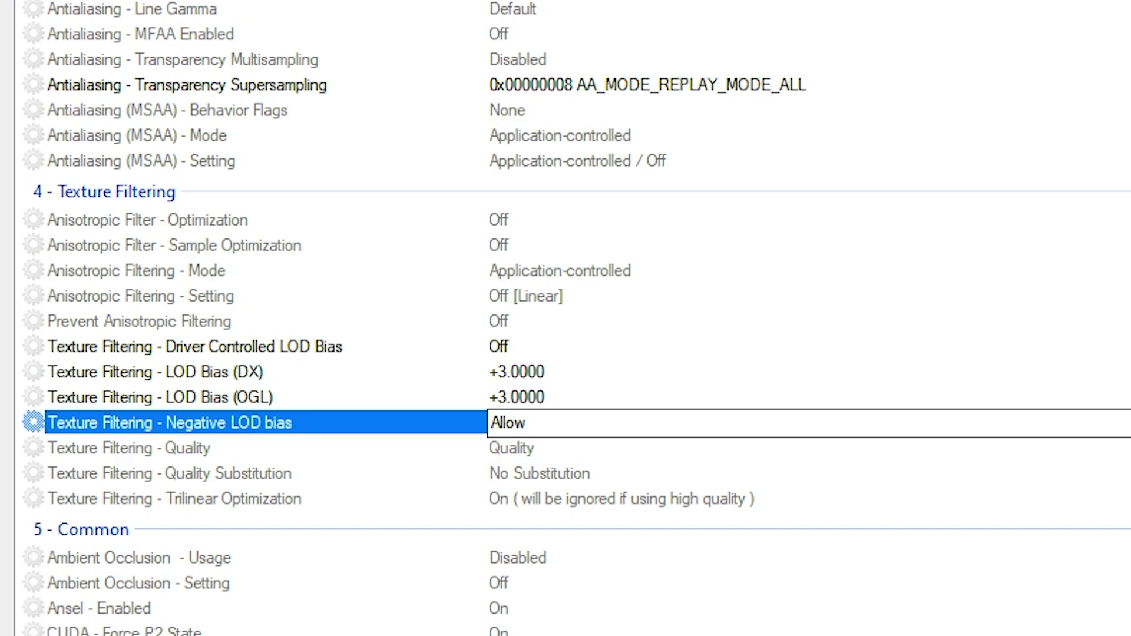
pyautogui.hotkey('alt', 'Down')
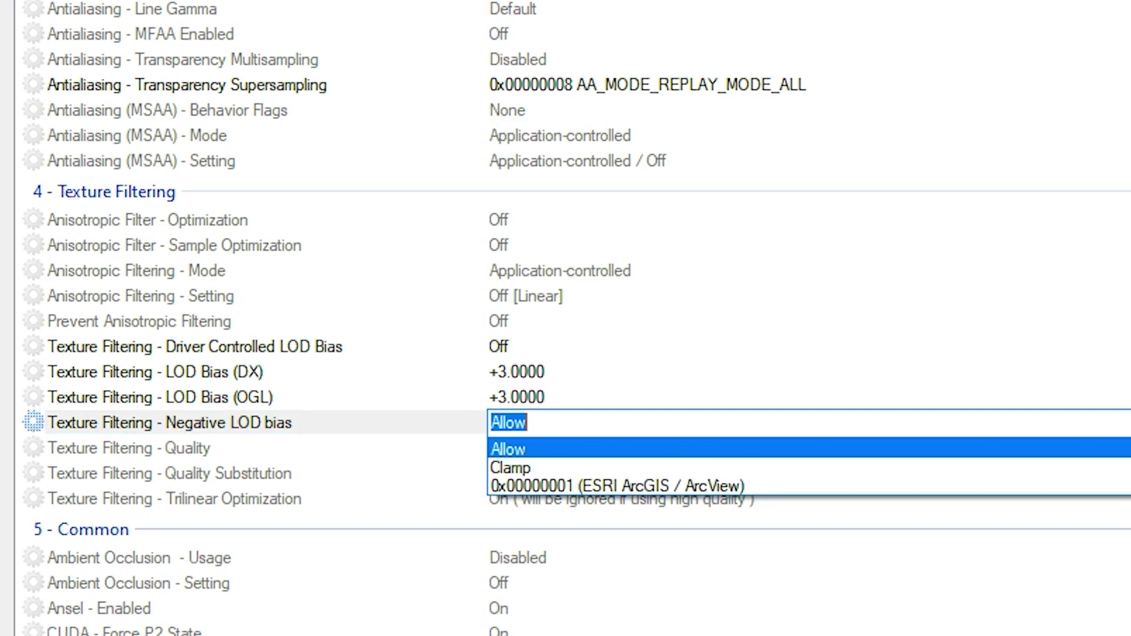
pyautogui.click(546, 464)
# Step: Set Texture Filtering - Quality to High quality and apply the profile changes
pyautogui.click(579, 447)
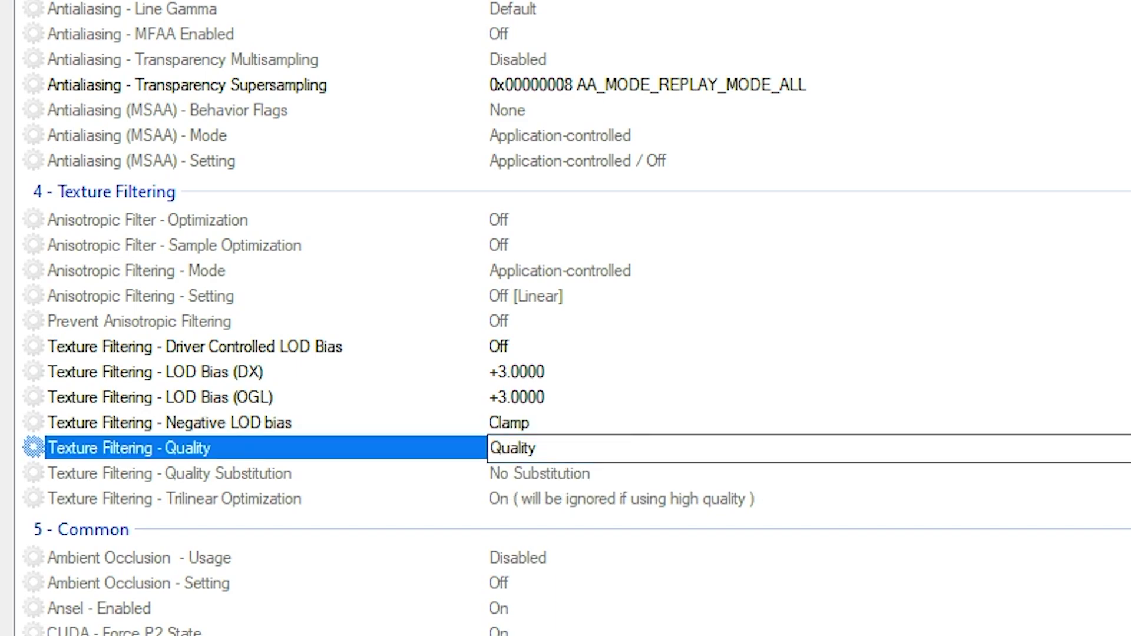
pyautogui.hotkey('alt', 'Down')
pyautogui.click(616, 523)
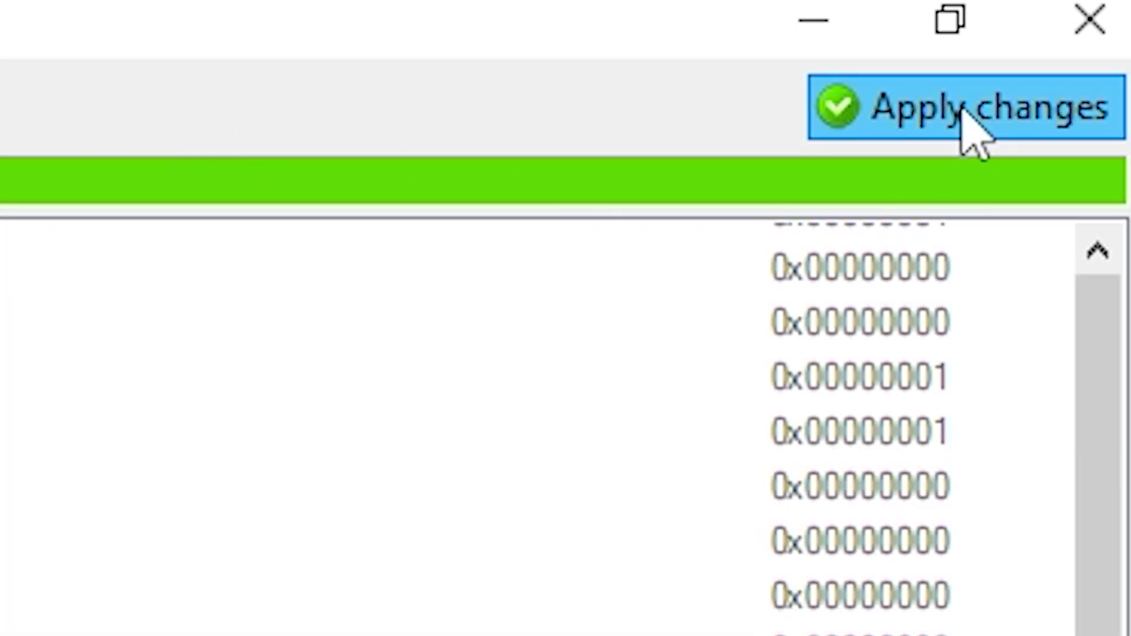
pyautogui.click(996, 139)
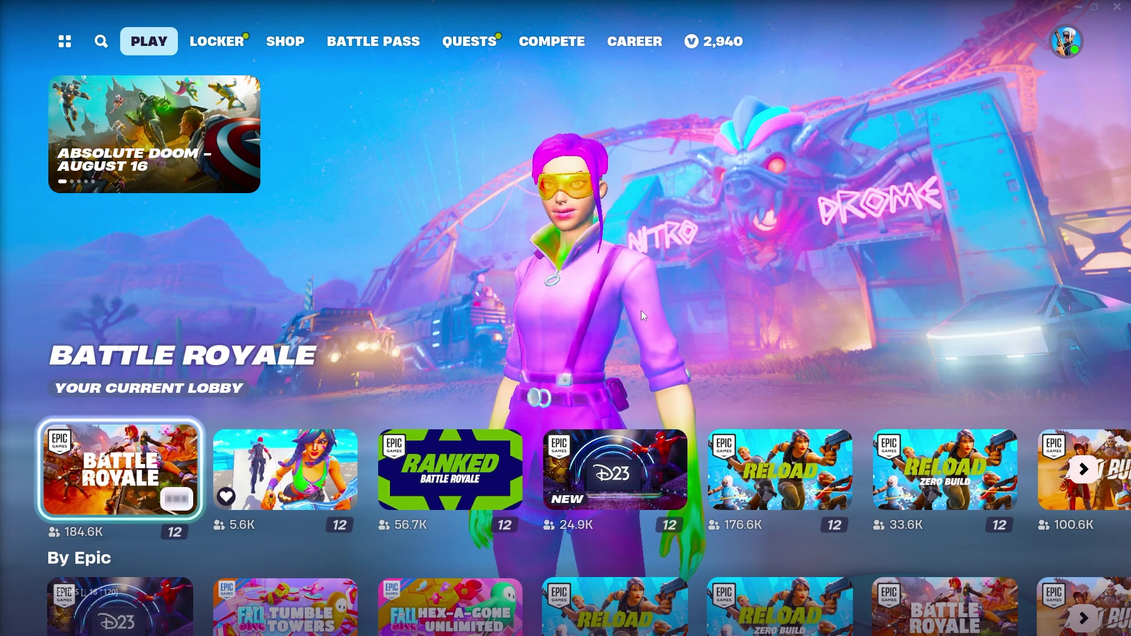
# Step: Switch to Fortnite, open its video settings and cycle Rendering Mode through DirectX 11 back to DirectX 12
pyautogui.scroll(1, 617, 307)
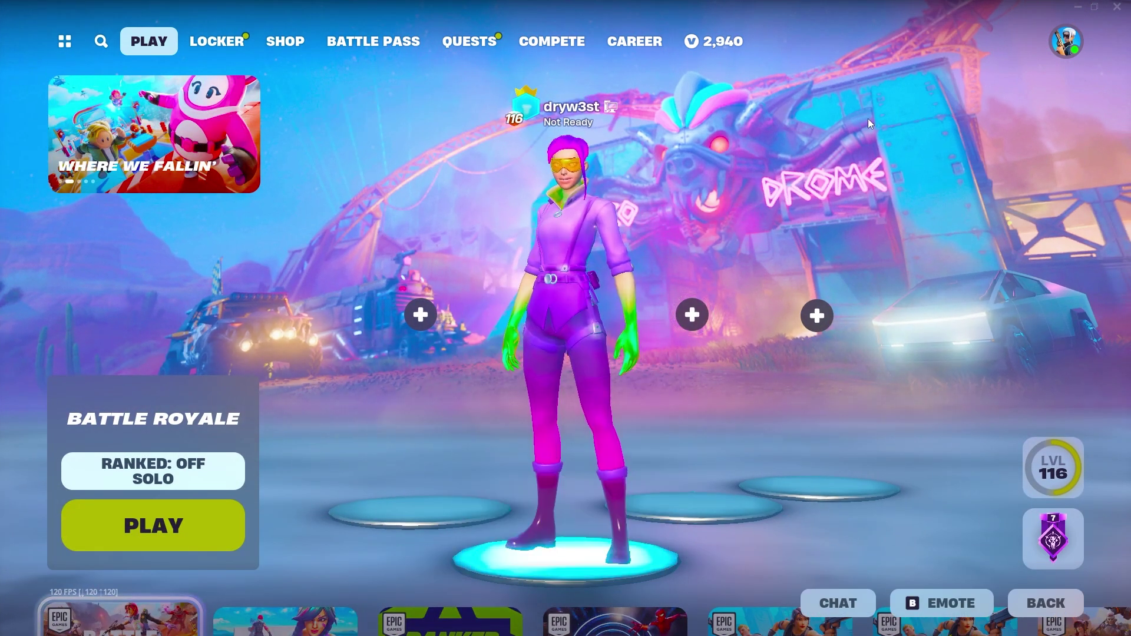
pyautogui.click(1066, 41)
pyautogui.click(776, 472)
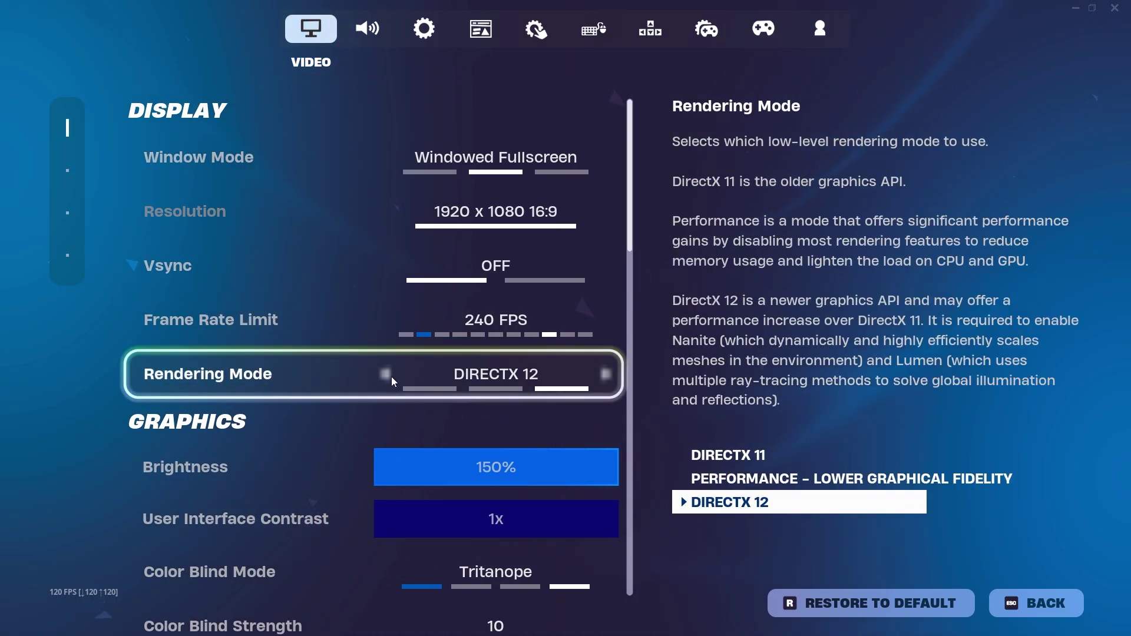
pyautogui.click(384, 374)
pyautogui.click(395, 376)
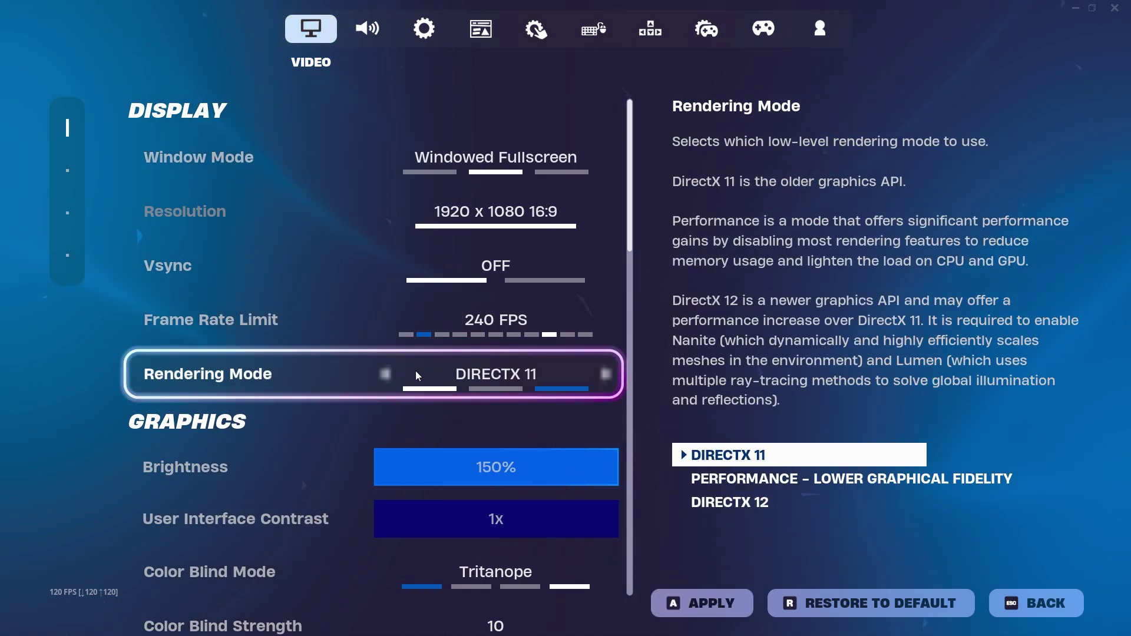
pyautogui.click(384, 375)
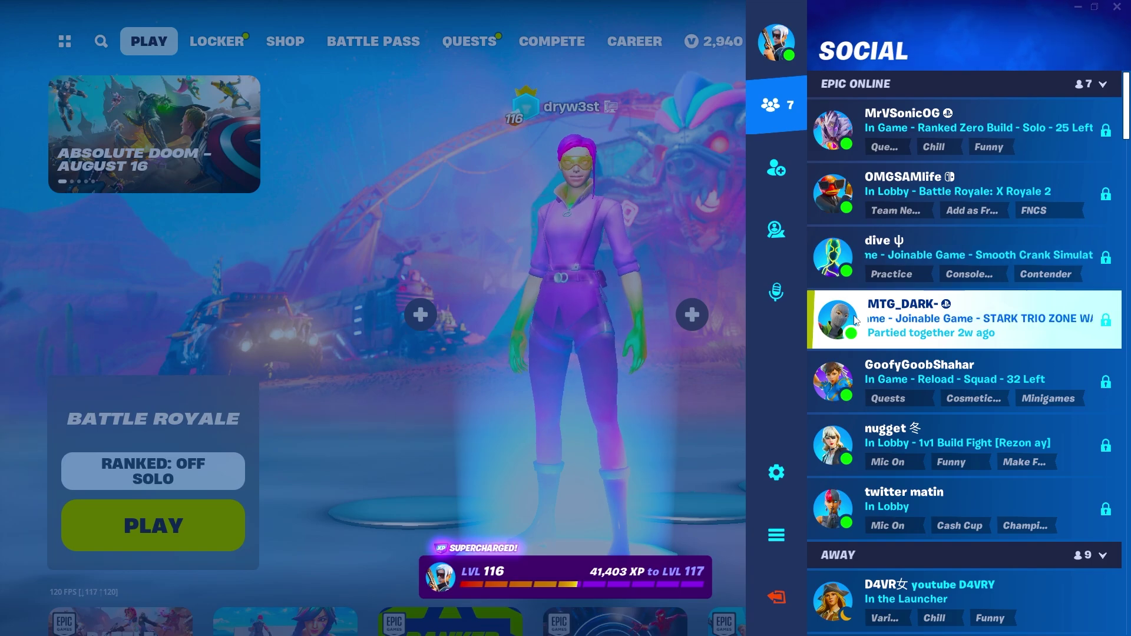
# Step: Open Fortnite's video settings and set the Quality Preset to Low
pyautogui.click(777, 473)
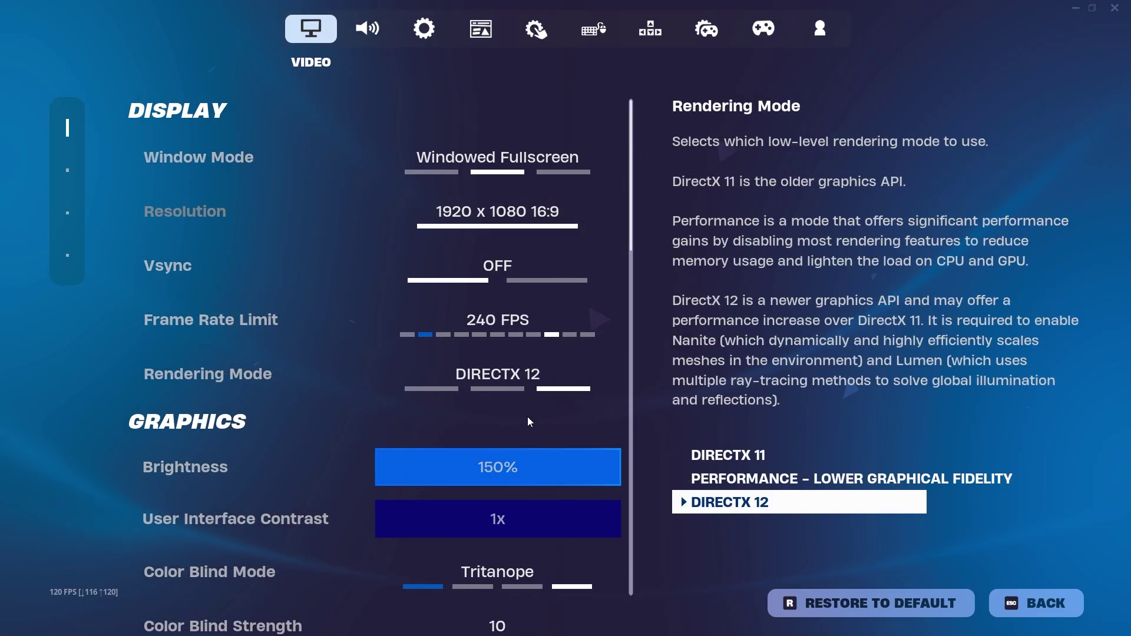
pyautogui.scroll(-5, 525, 496)
pyautogui.scroll(-3, 471, 377)
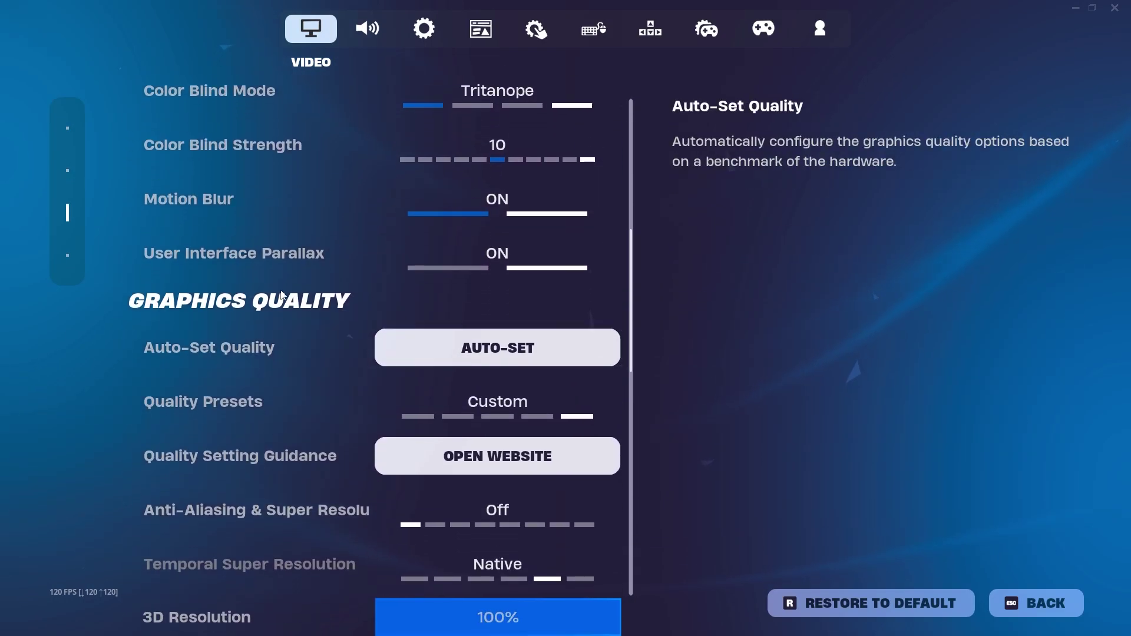
pyautogui.click(616, 401)
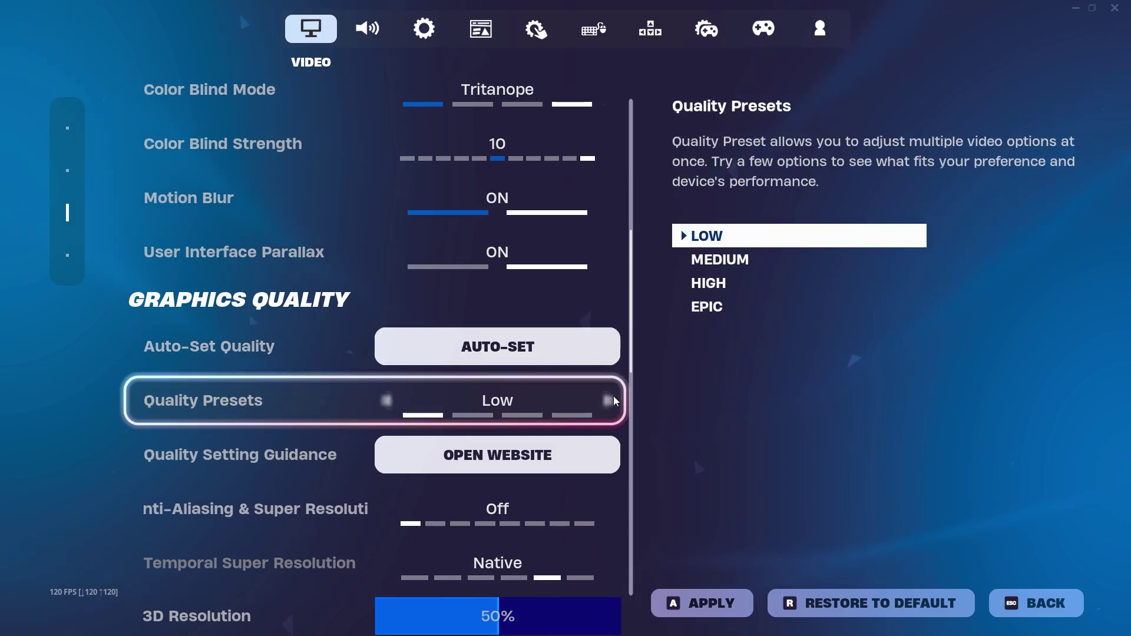
pyautogui.scroll(-6, 530, 377)
pyautogui.scroll(-6, 431, 393)
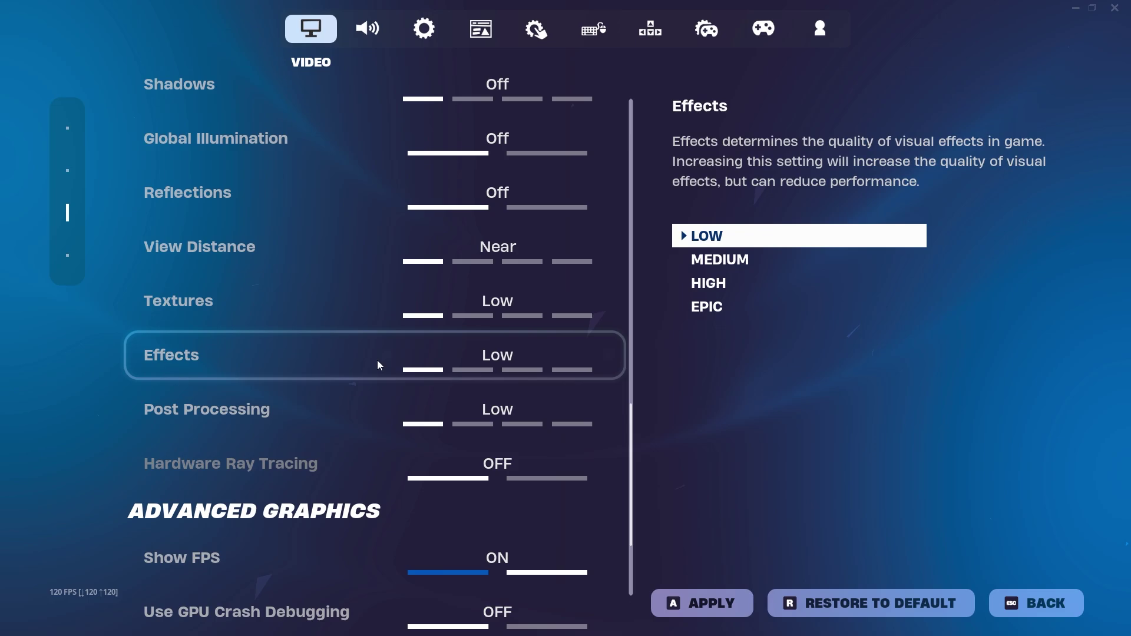
# Step: Set the 3D Resolution to 100% and turn Nanite Virtualized Geometry on
pyautogui.scroll(9, 386, 307)
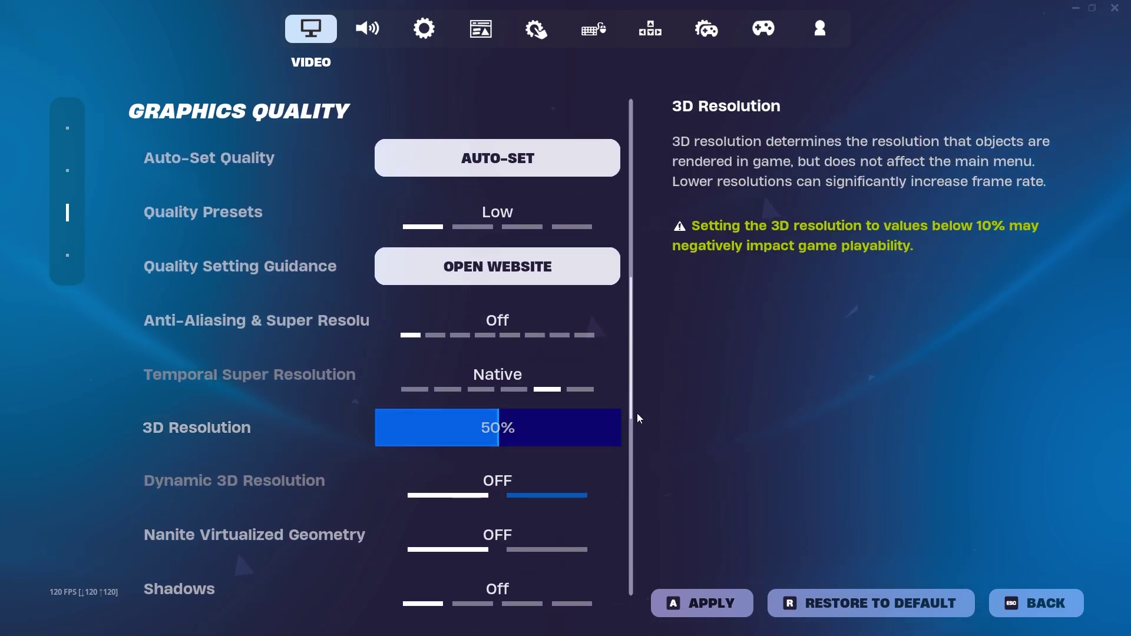
pyautogui.click(621, 433)
pyautogui.scroll(-2, 319, 513)
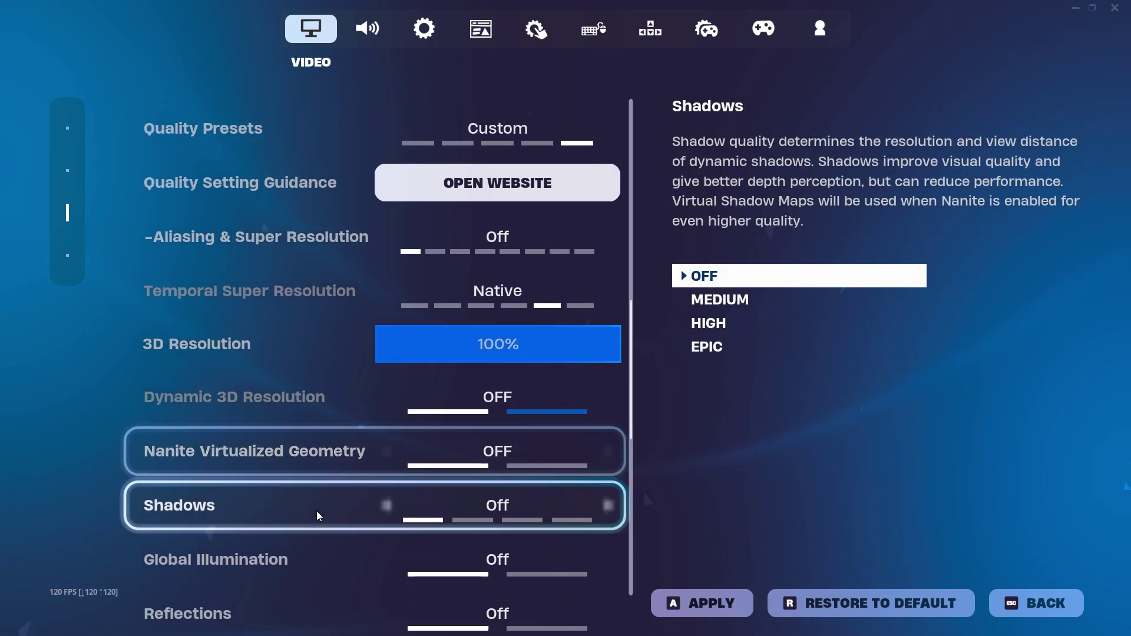
pyautogui.click(390, 409)
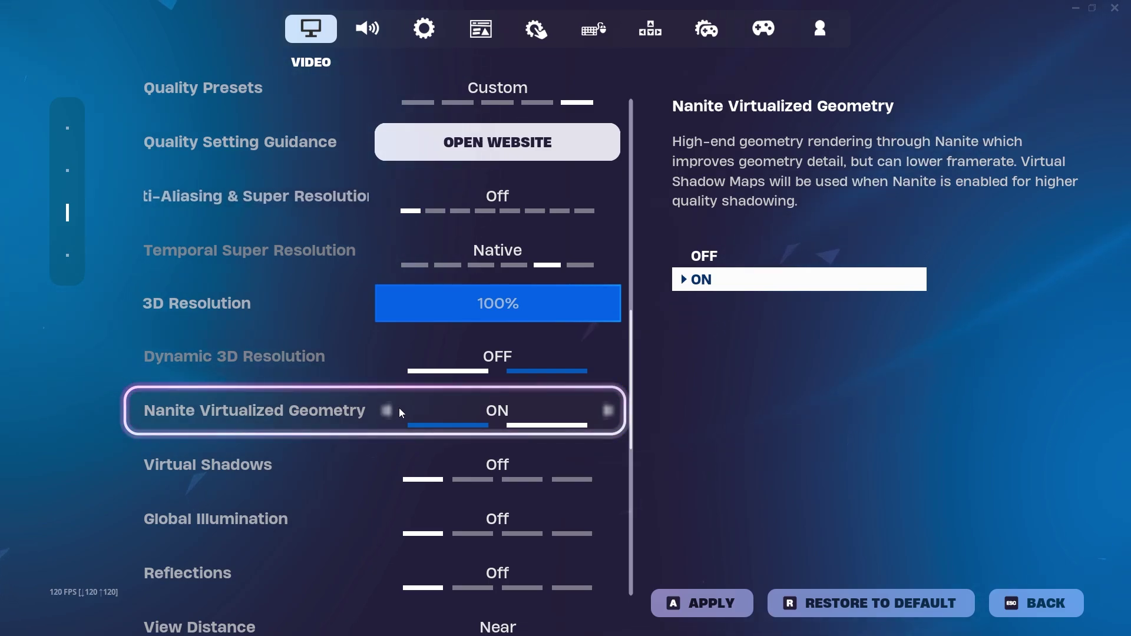
# Step: Set NVIDIA Reflex Low Latency to On +Boost and apply the video settings
pyautogui.scroll(-9, 334, 289)
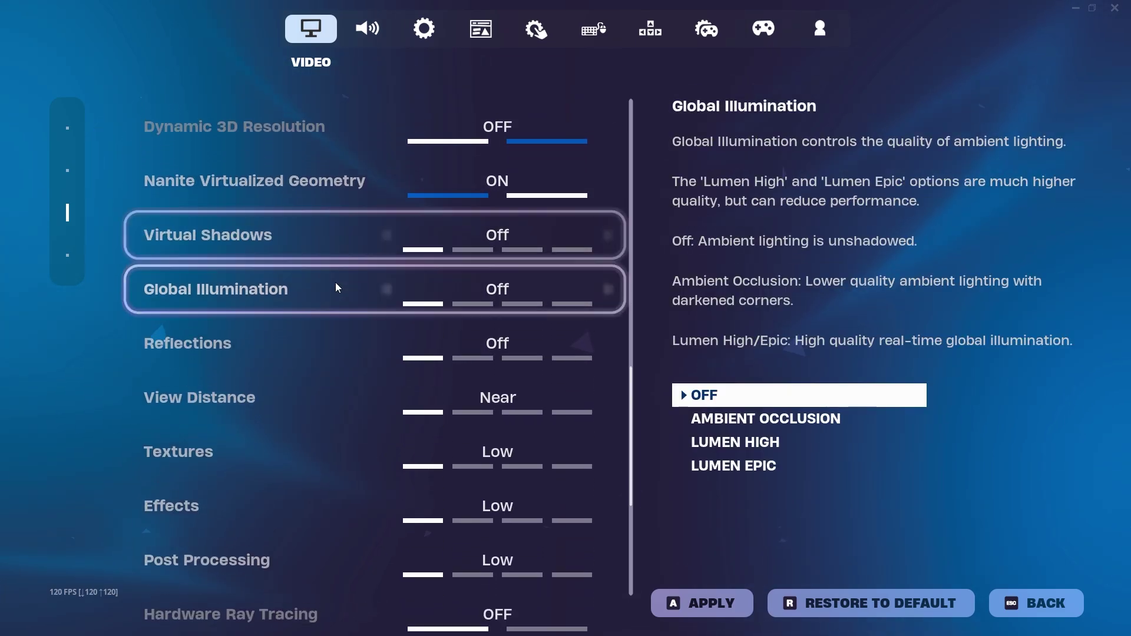
pyautogui.scroll(-1, 328, 316)
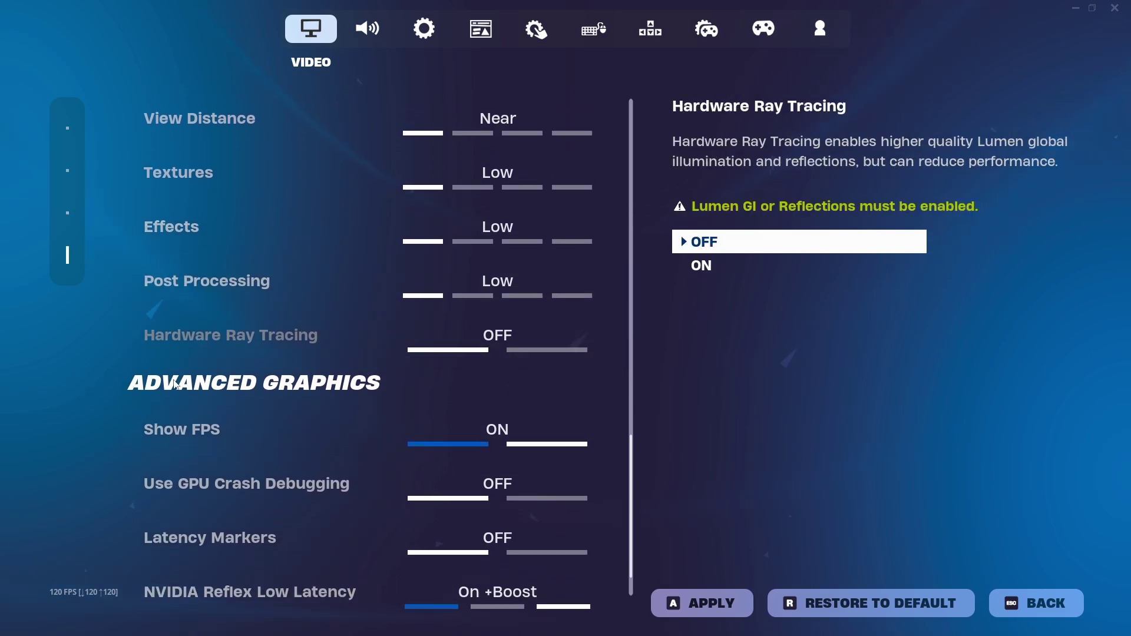
pyautogui.scroll(-2, 355, 377)
pyautogui.click(195, 525)
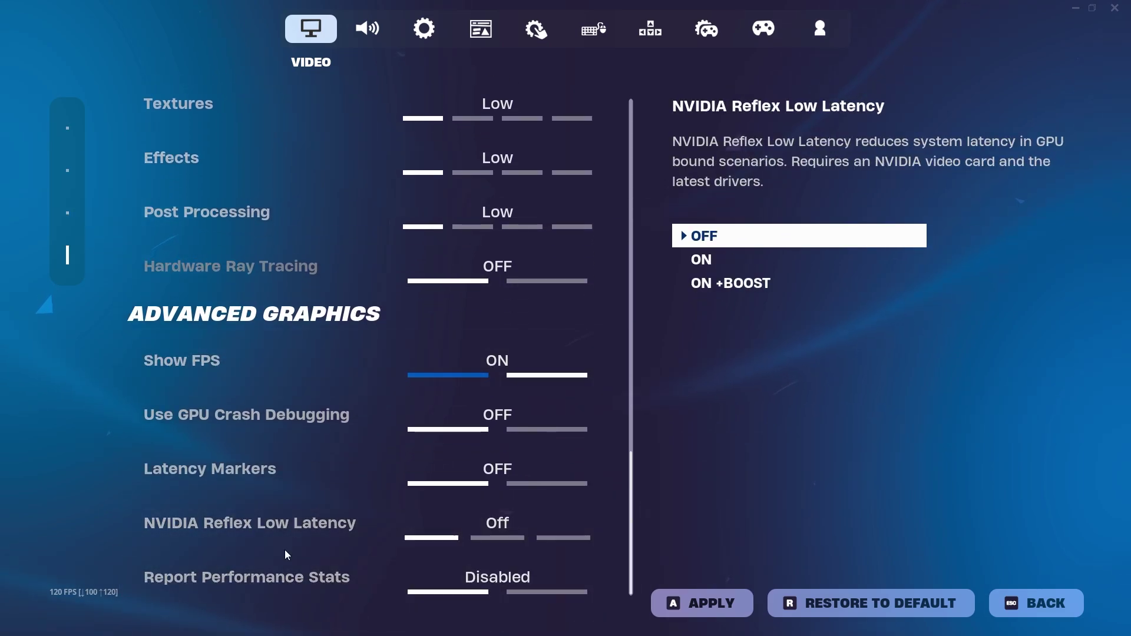
pyautogui.click(386, 525)
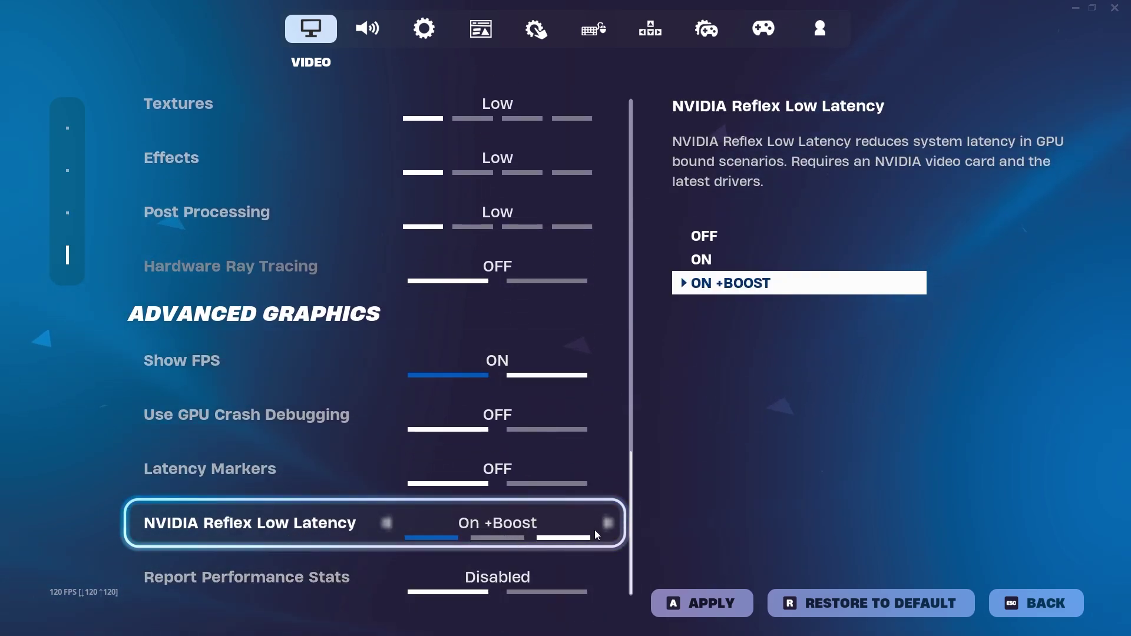
pyautogui.click(702, 604)
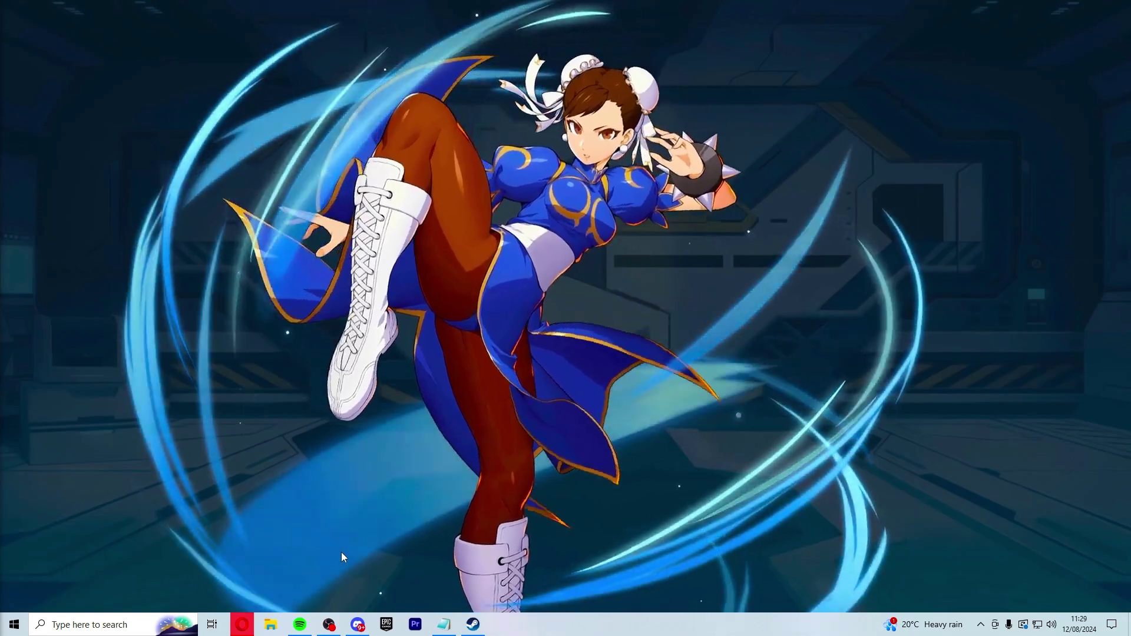
# Step: Search Windows for nvidia and launch nvidiaProfileInspector.exe
pyautogui.press('super')
pyautogui.write('nvidia')
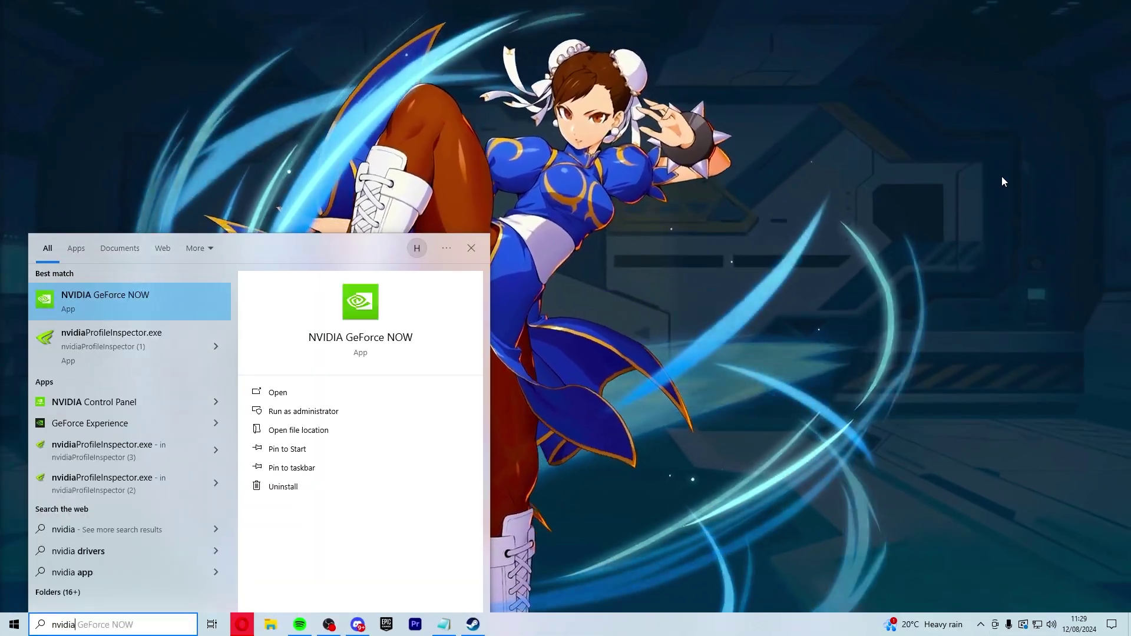
pyautogui.click(224, 341)
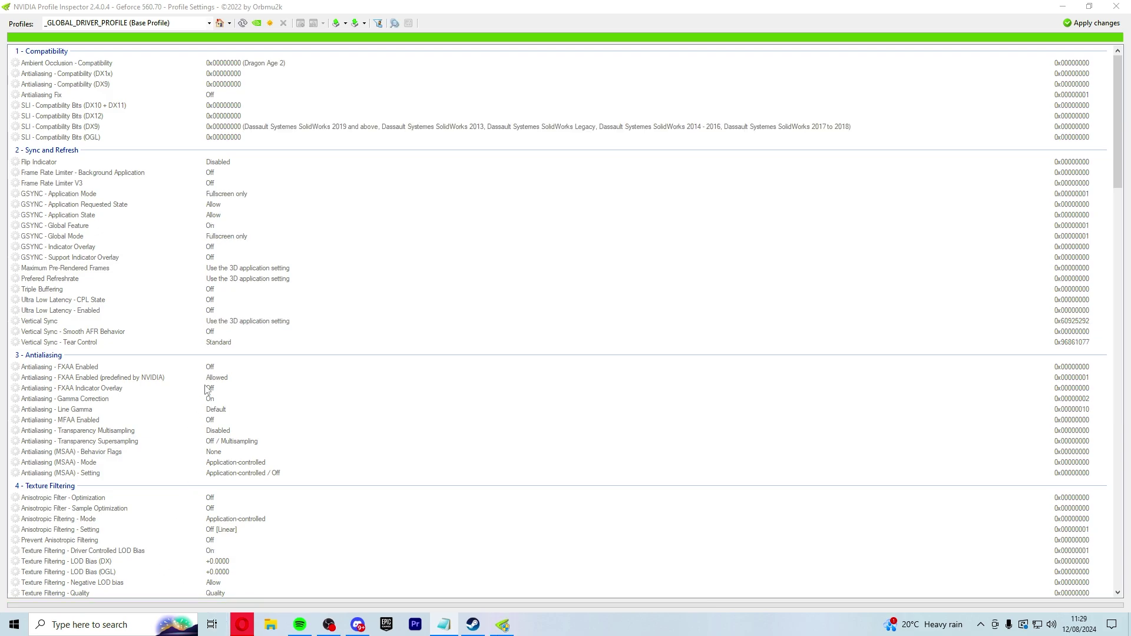
# Step: Load the Fortnite profile in NVIDIA Profile Inspector
pyautogui.scroll(-7, 218, 315)
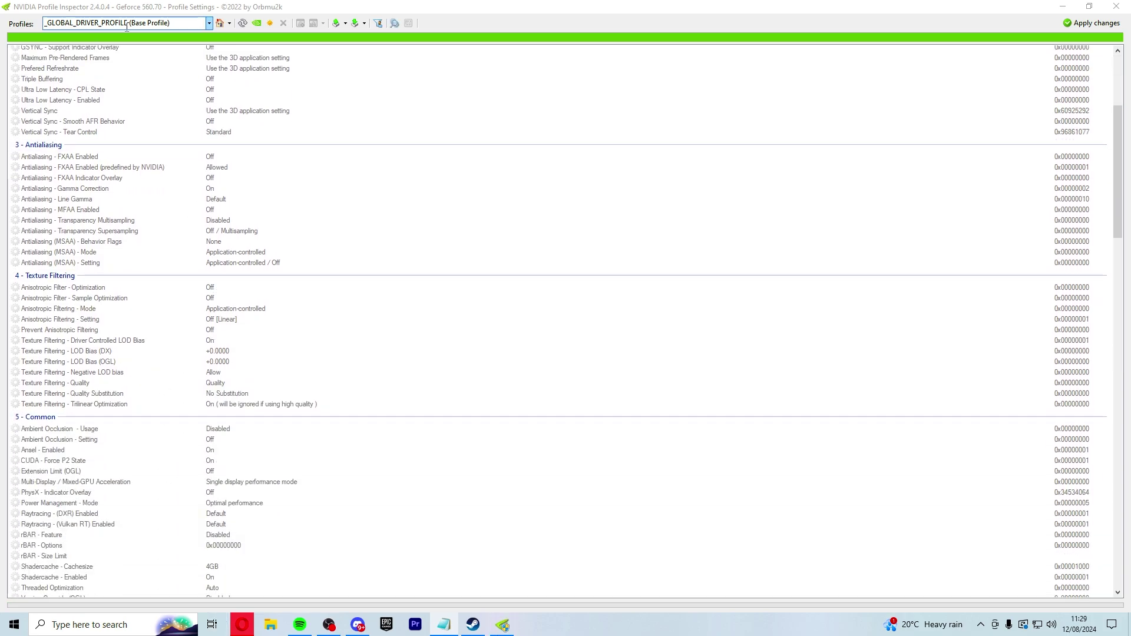
pyautogui.click(180, 24)
pyautogui.write('Fort')
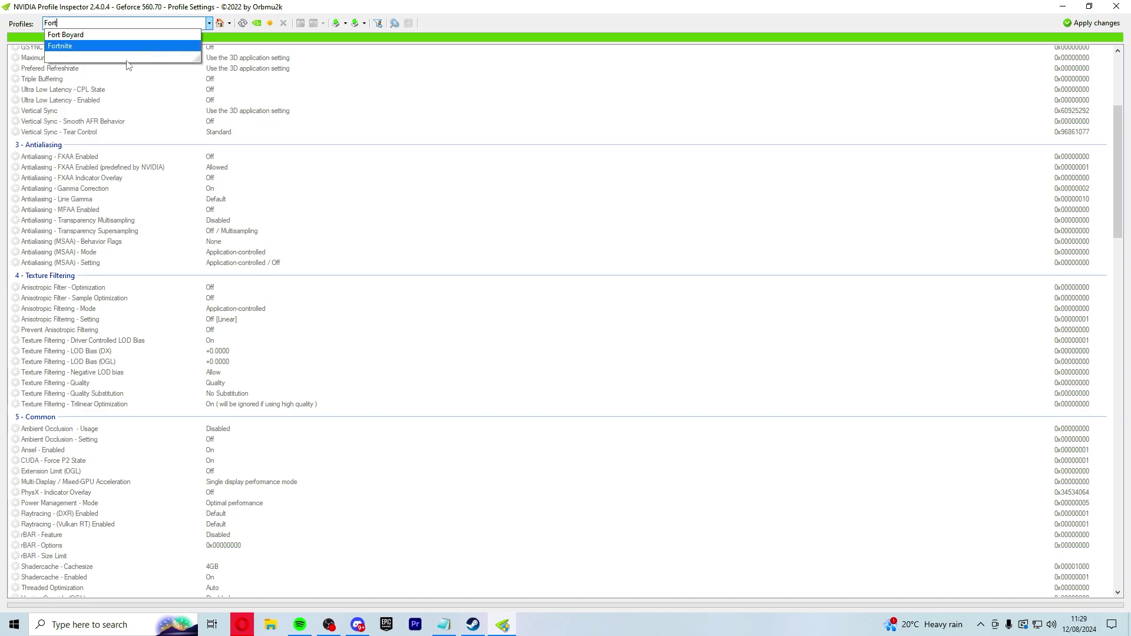
pyautogui.press('Return')
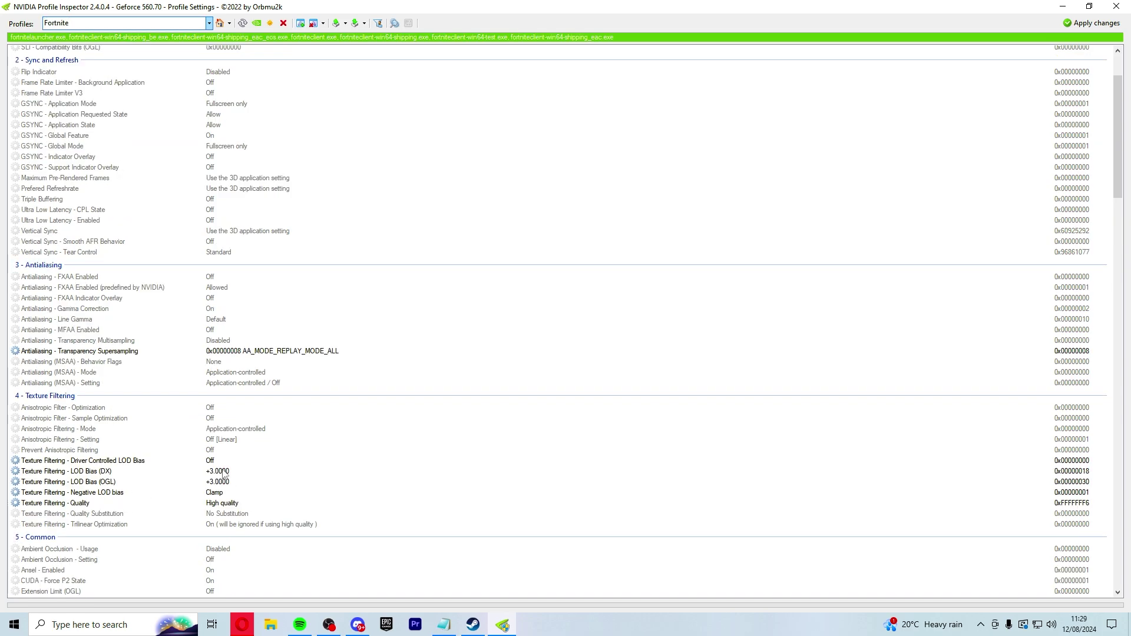
# Step: Enter 0x00000045 as the custom value for Texture Filtering - LOD Bias (DX)
pyautogui.click(223, 471)
pyautogui.click(233, 473)
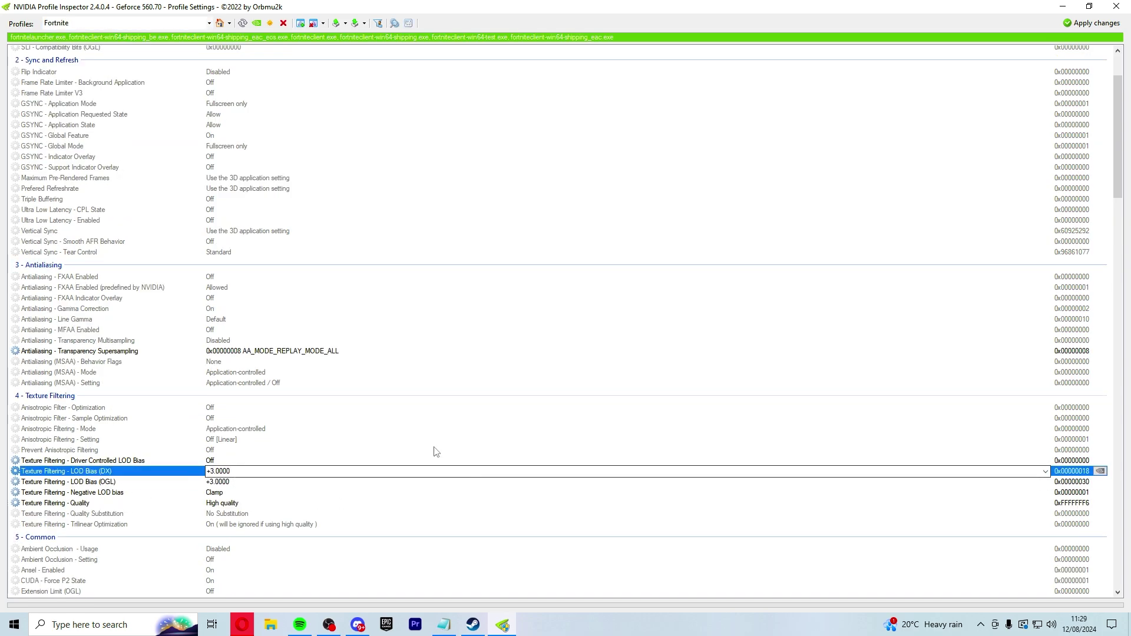
pyautogui.click(246, 476)
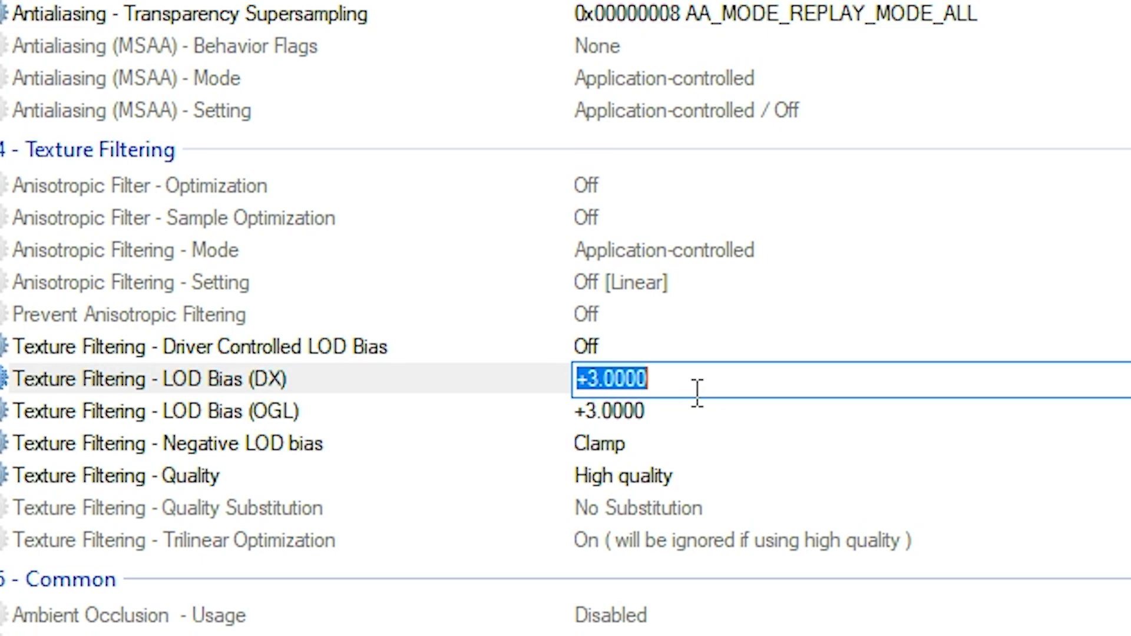
pyautogui.write('0')
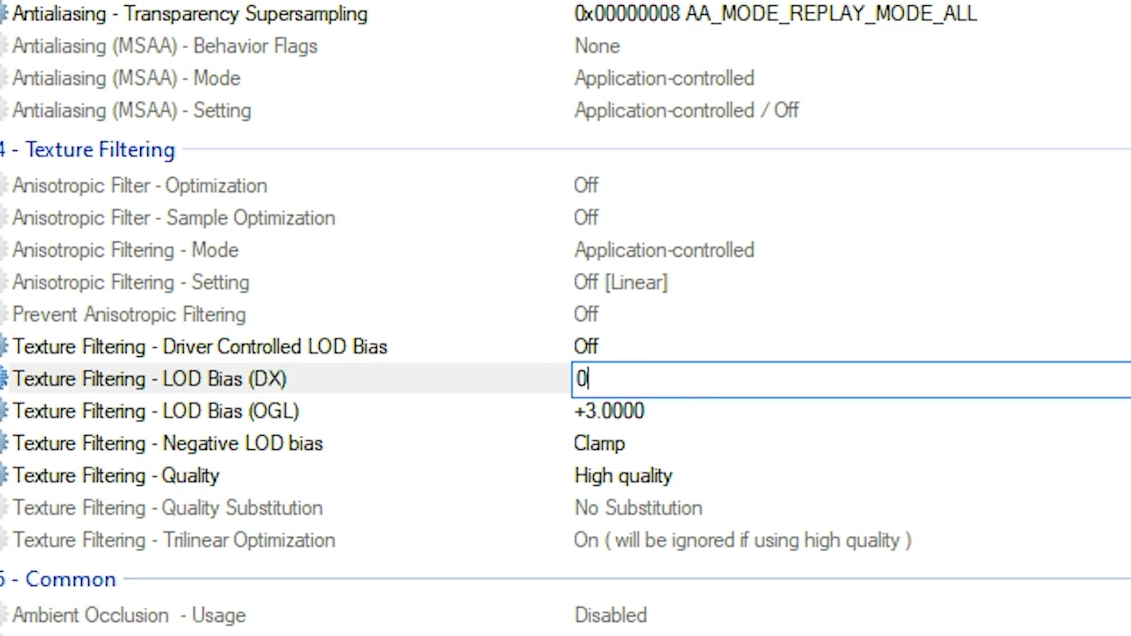
pyautogui.write('x00000045')
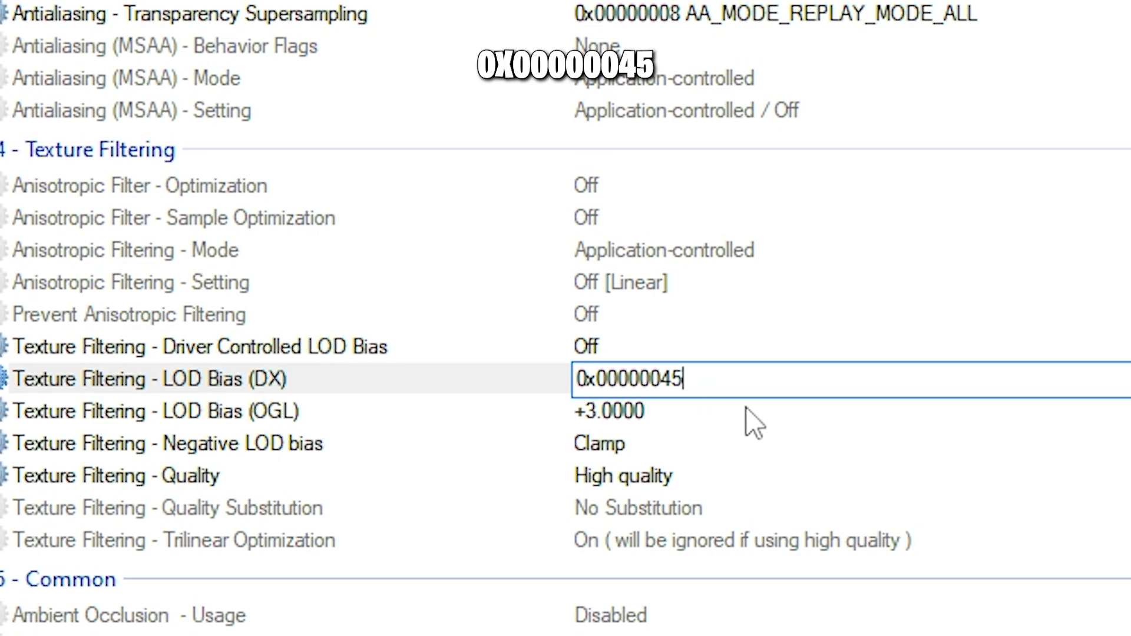
# Step: Copy the LOD Bias (DX) value 0x00000045 into Texture Filtering - LOD Bias (OGL)
pyautogui.hotkey('ctrl', 'a')
pyautogui.hotkey('ctrl', 'c')
pyautogui.click(760, 425)
pyautogui.click(760, 423)
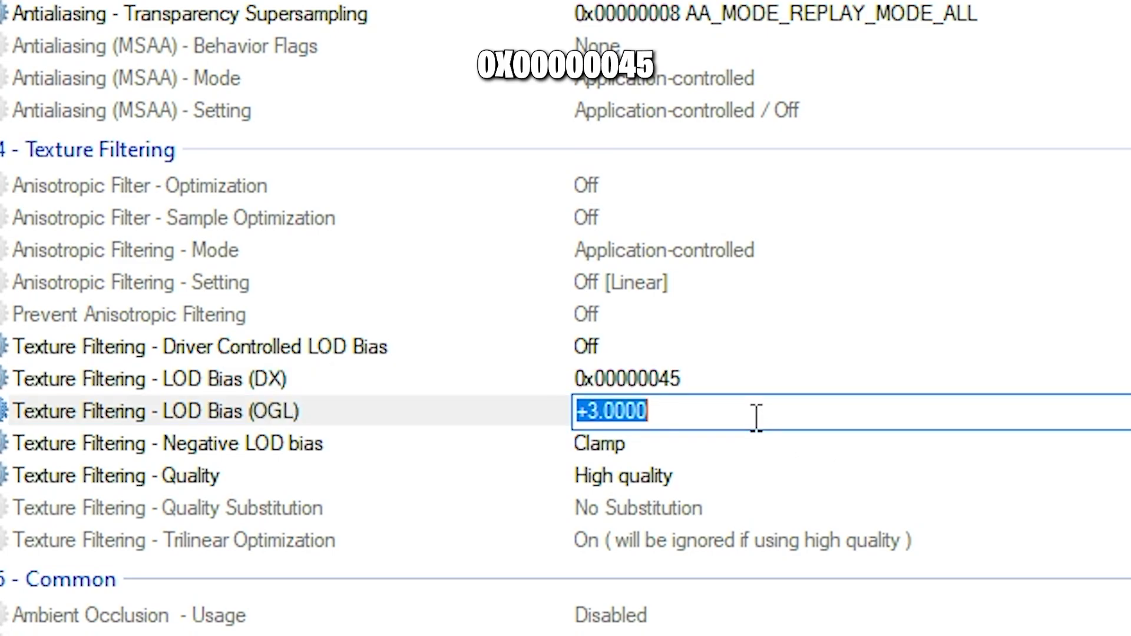
pyautogui.hotkey('ctrl', 'v')
pyautogui.click(614, 347)
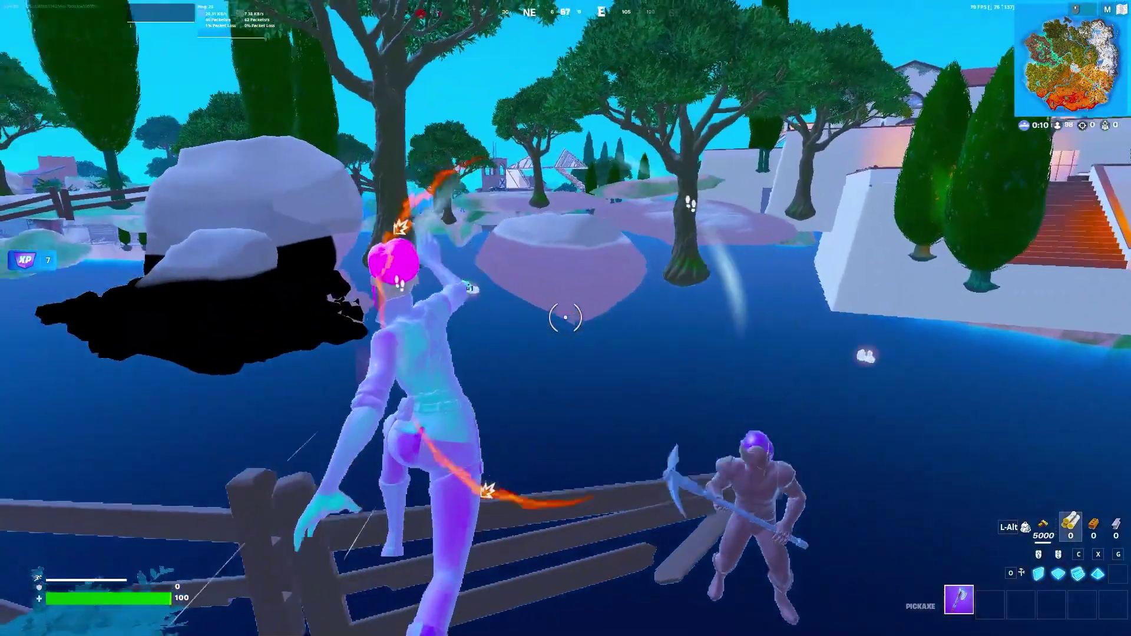
pyautogui.press('w')
pyautogui.press('shift')
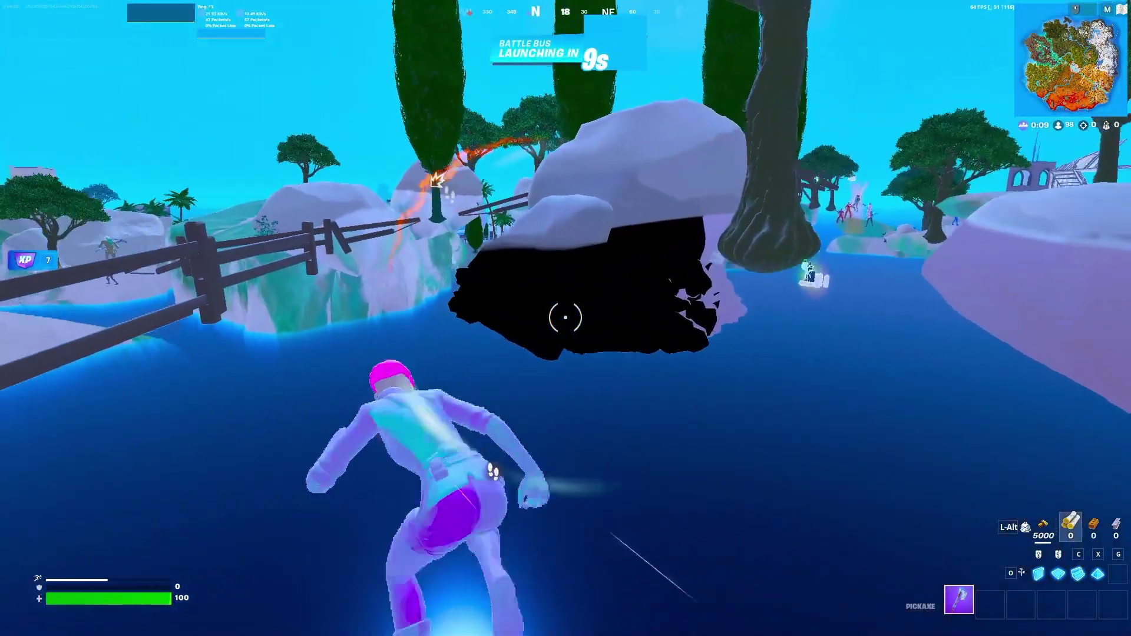
pyautogui.press('space')
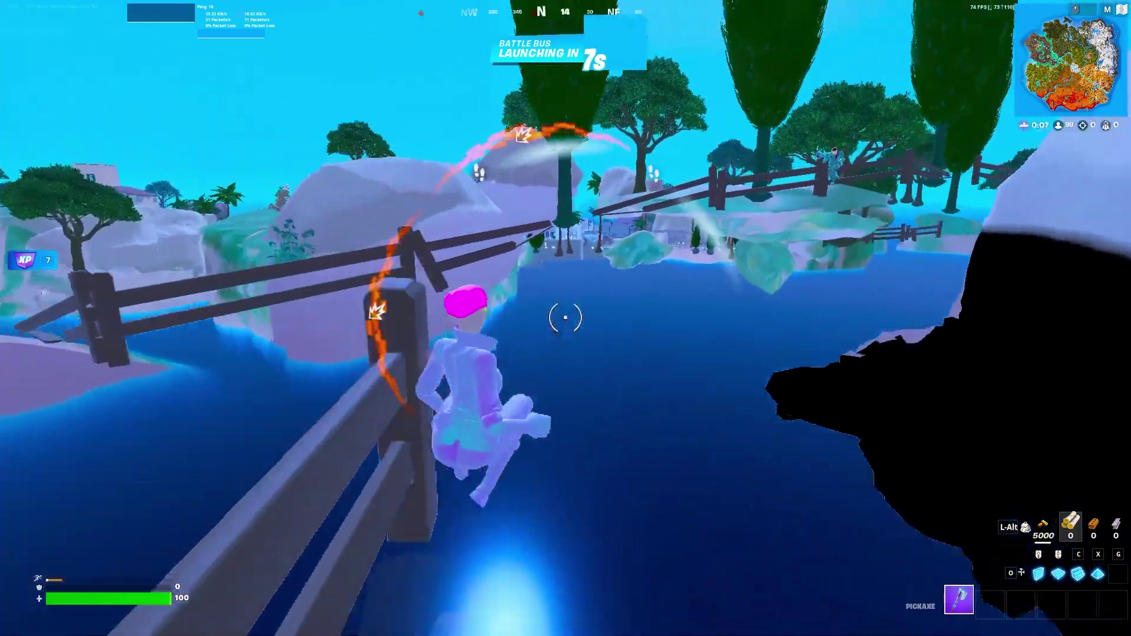
pyautogui.press('shift')
pyautogui.press('w')
pyautogui.press('space')
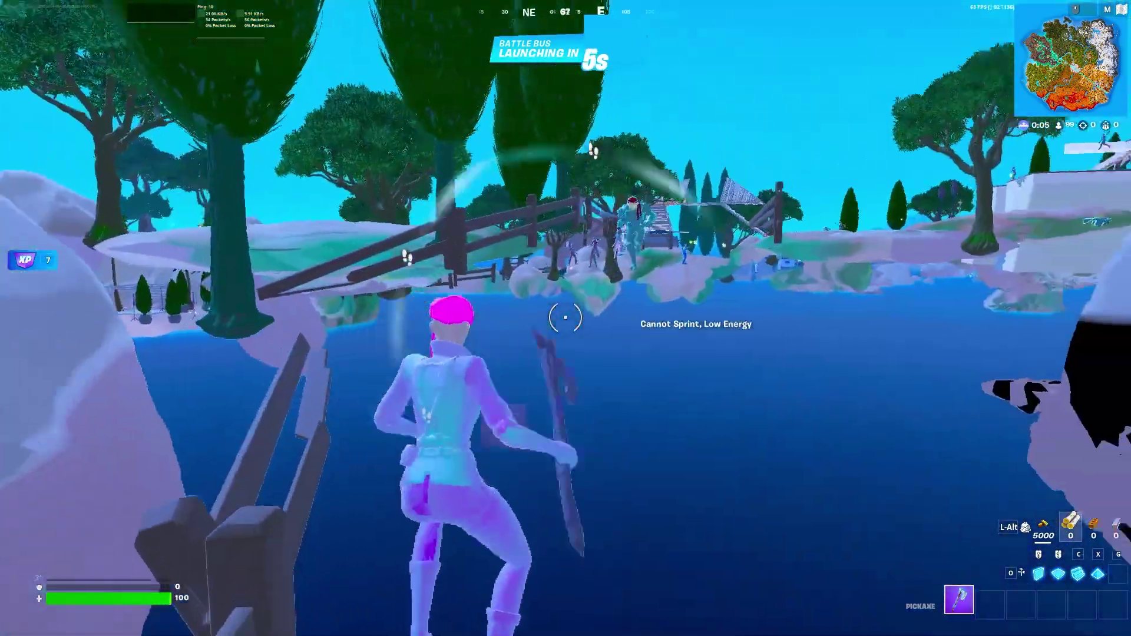
pyautogui.press('w')
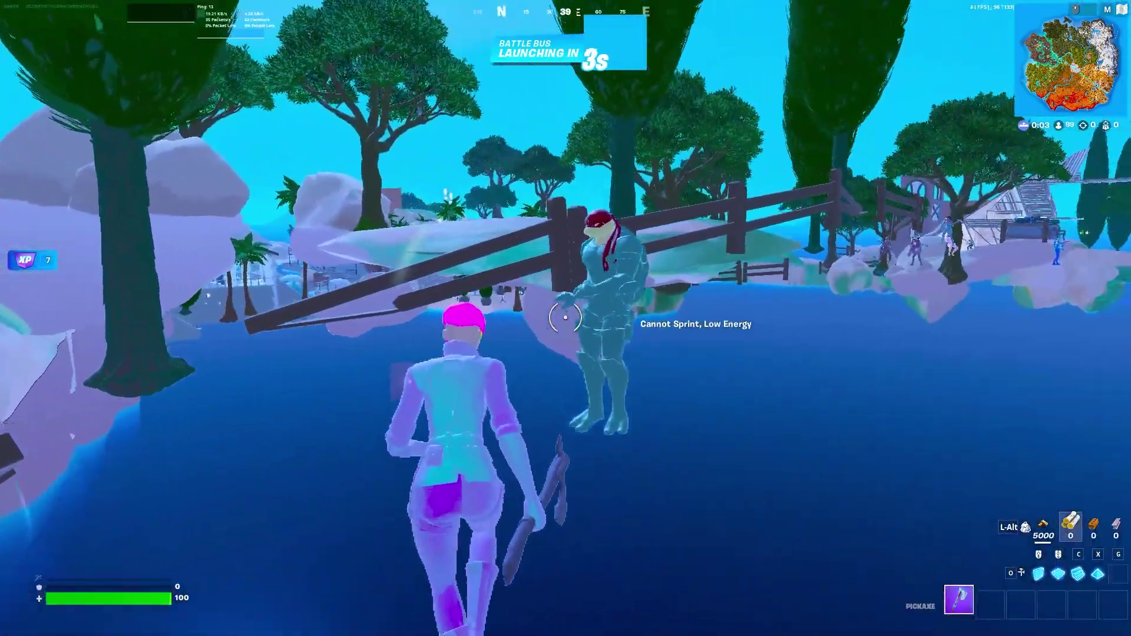
pyautogui.press('b')
pyautogui.press('b')
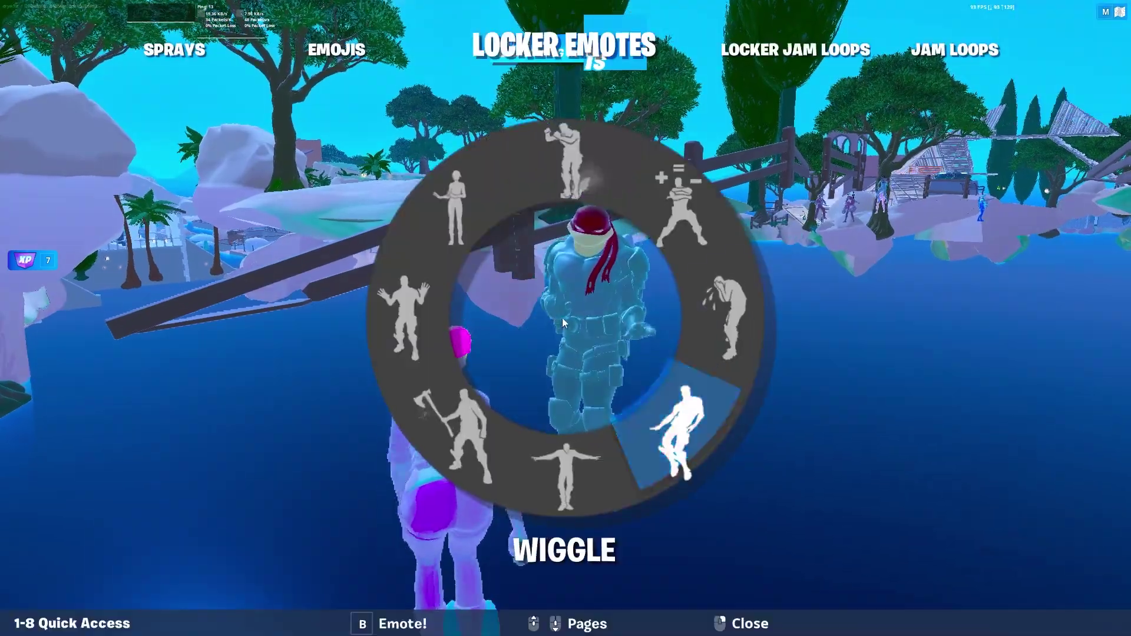
pyautogui.press('Escape')
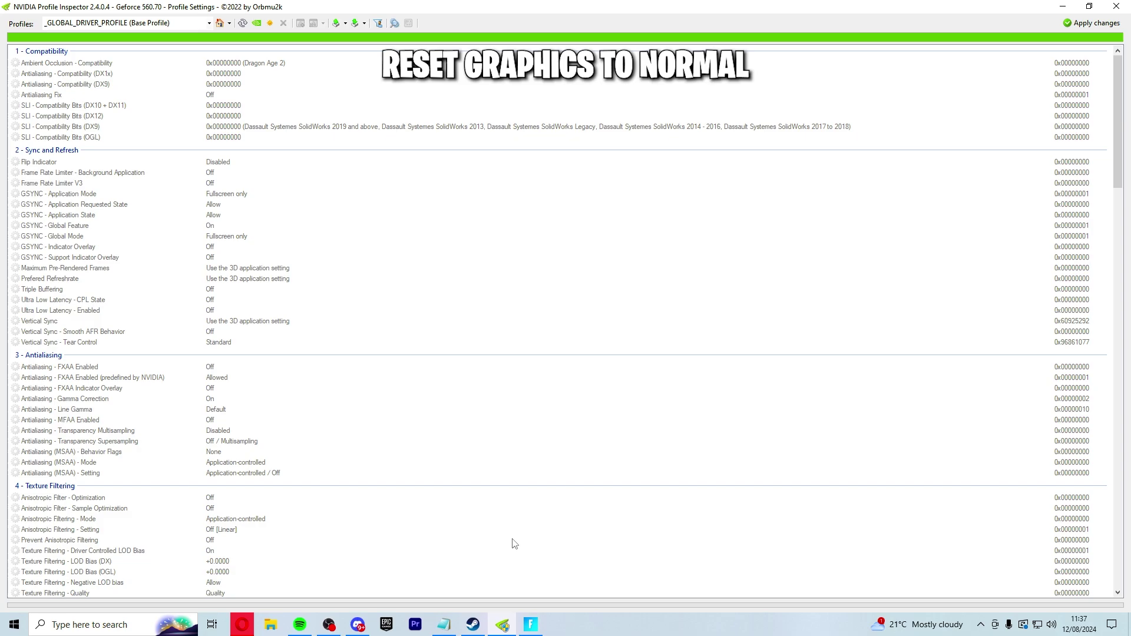
# Step: Load the Fortnite profile in NVIDIA Profile Inspector and restore that profile to the NVIDIA defaults
pyautogui.write('Fortnite')
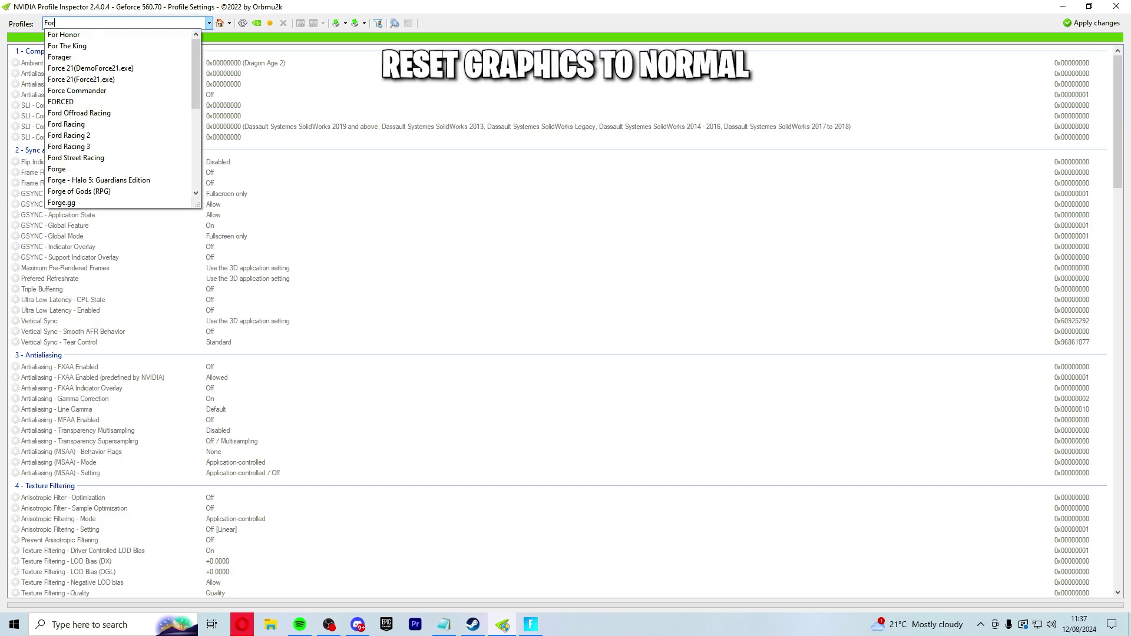
pyautogui.press('Return')
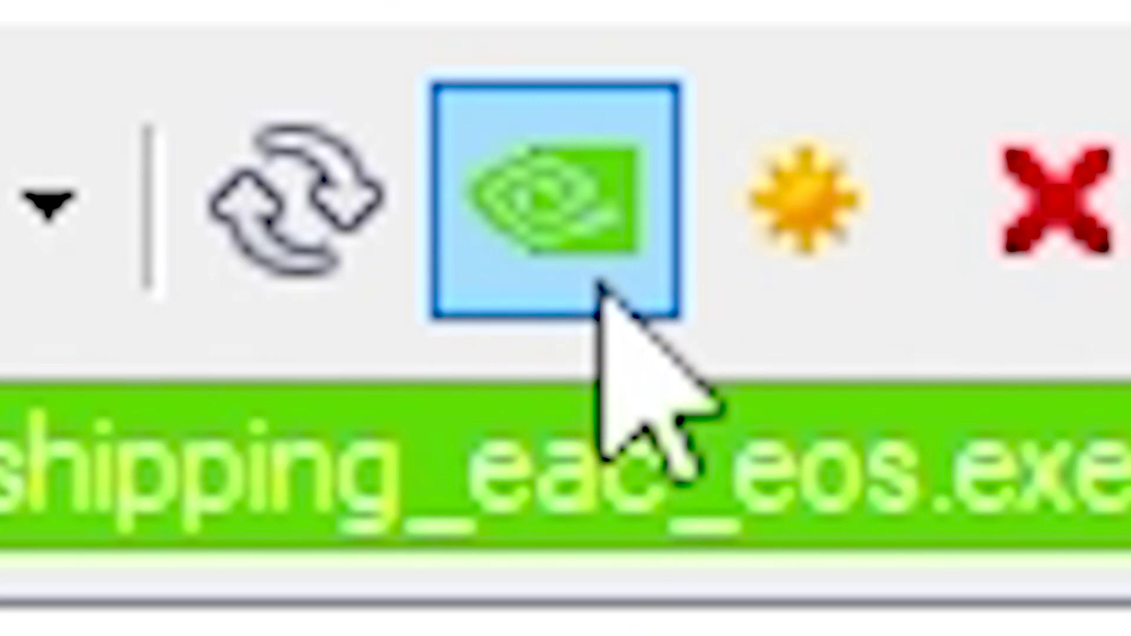
pyautogui.click(550, 207)
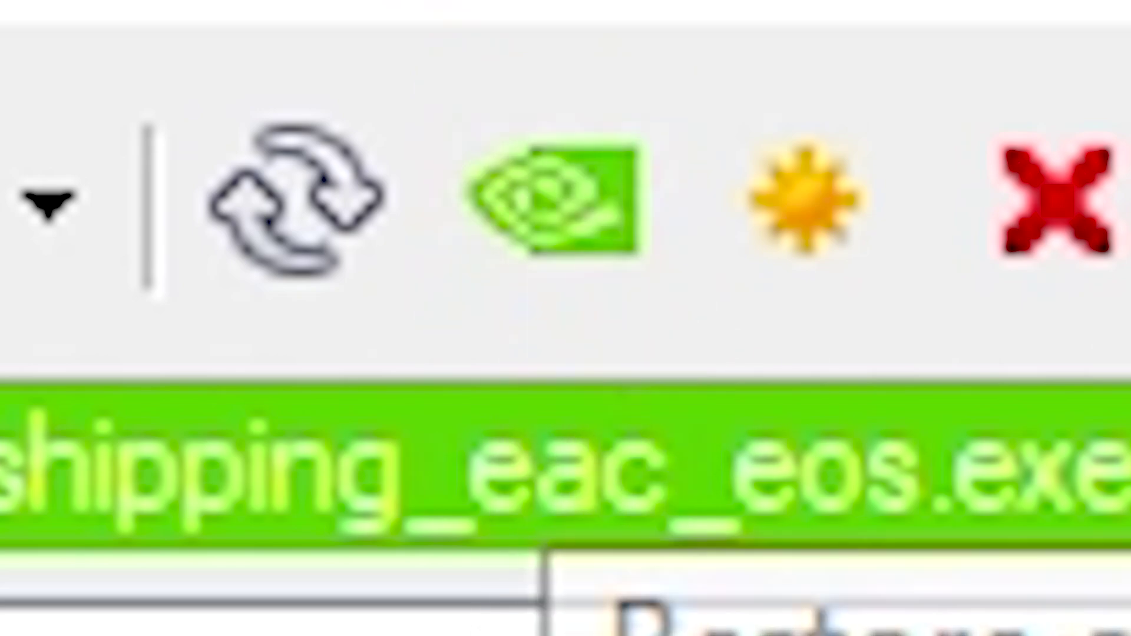